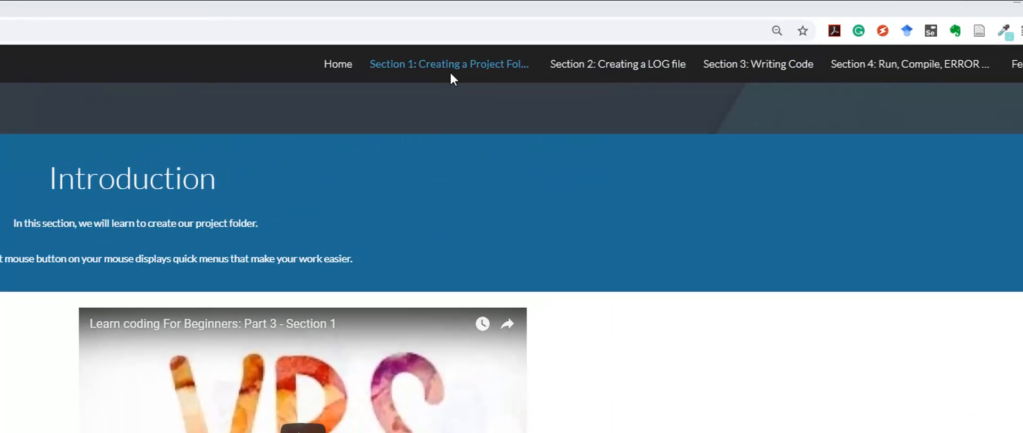
Step: Open the site's Home page and review its introduction, resource links and learning objectives
click(336, 65)
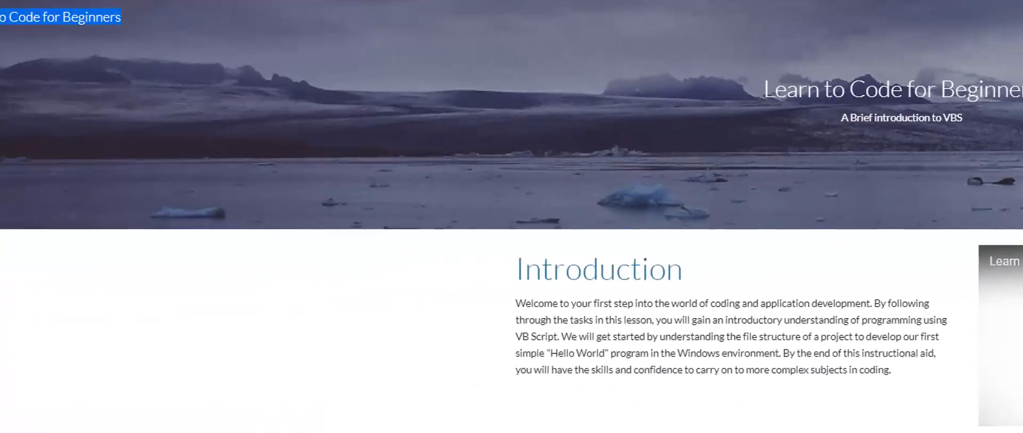
scroll(430, 169, down, 5)
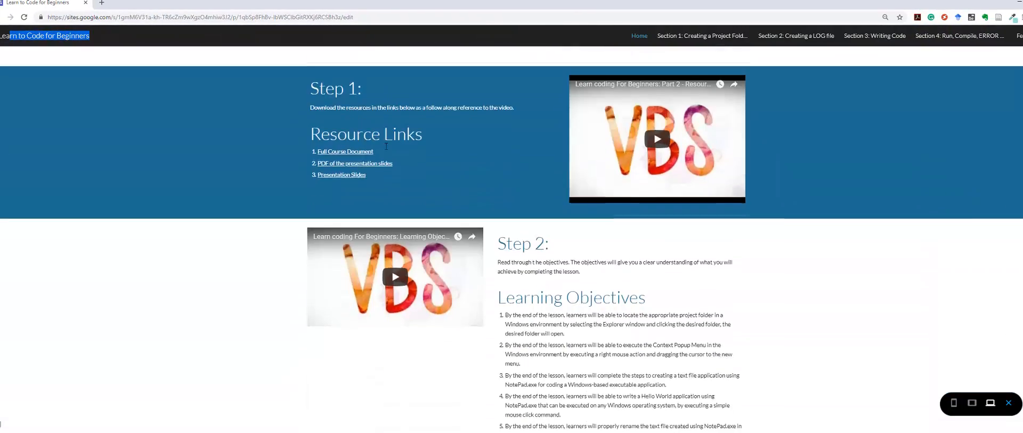
scroll(432, 161, up, 3)
scroll(394, 167, up, 3)
drag(308, 178, 404, 176)
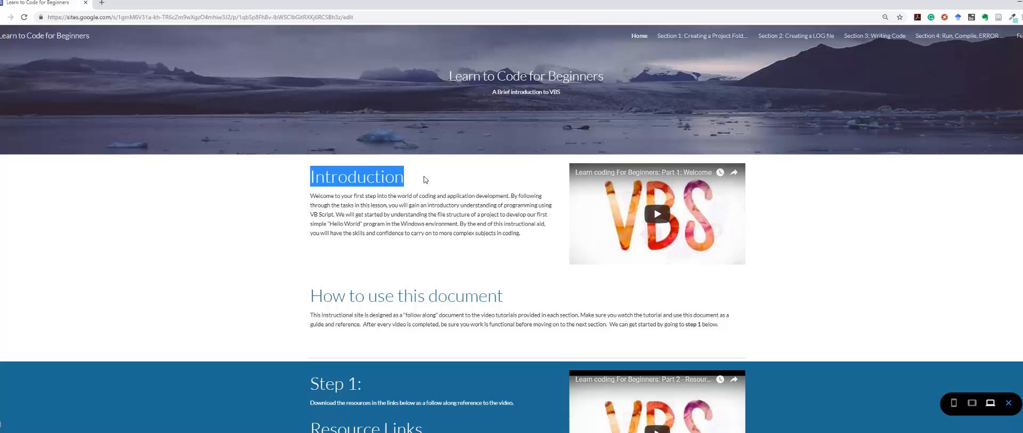
scroll(421, 180, down, 2)
scroll(421, 182, down, 2)
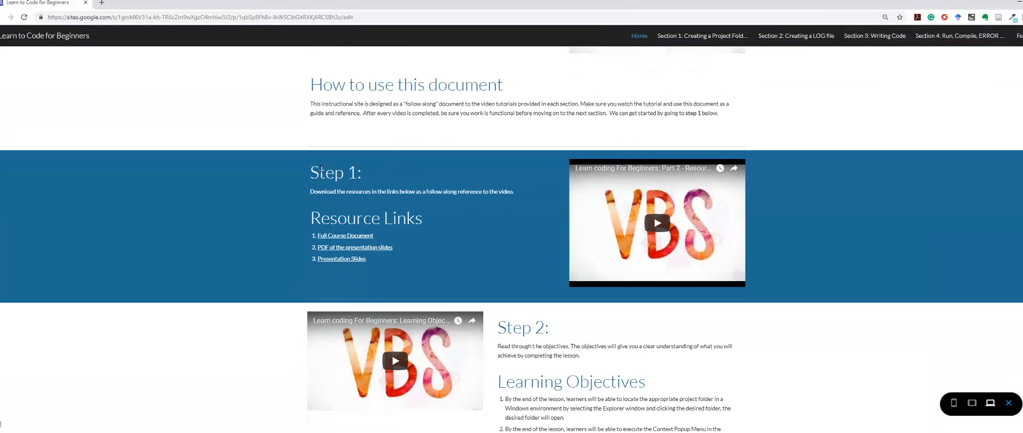
scroll(414, 183, down, 5)
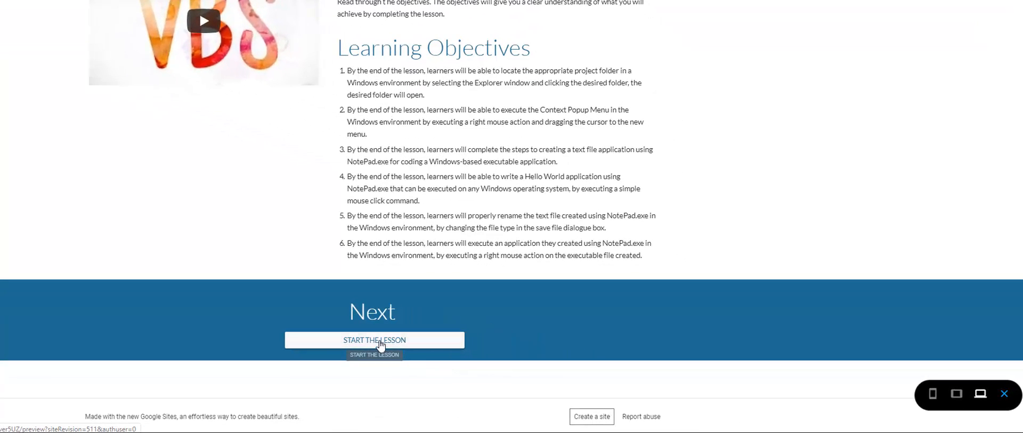
Step: Start the lesson and preview the Section 1 page in phone, tablet and laptop layouts and in a smaller window
click(380, 345)
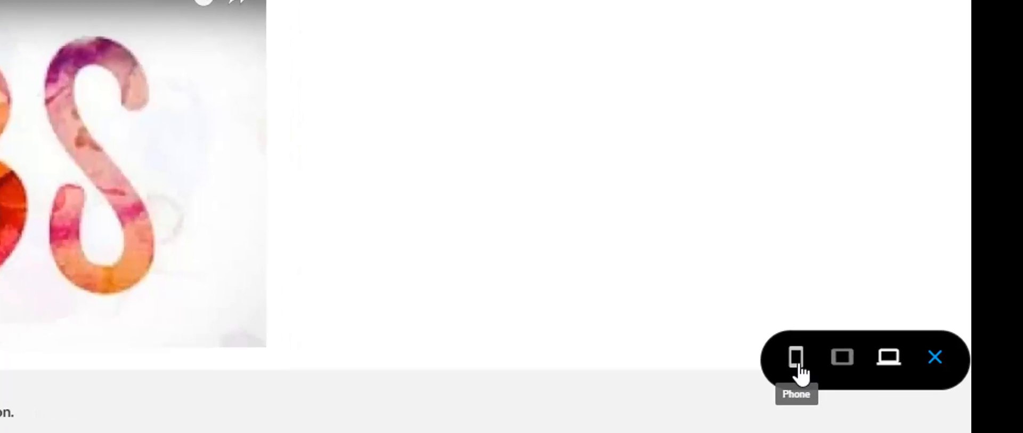
click(797, 360)
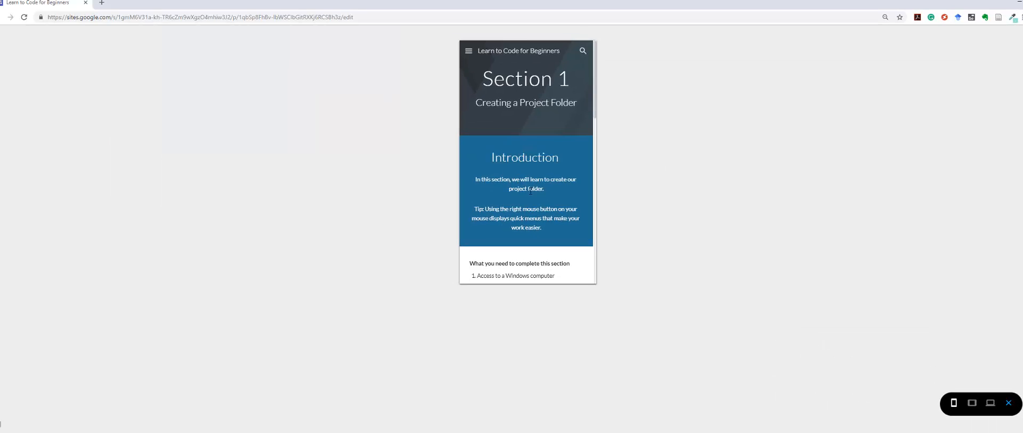
click(941, 394)
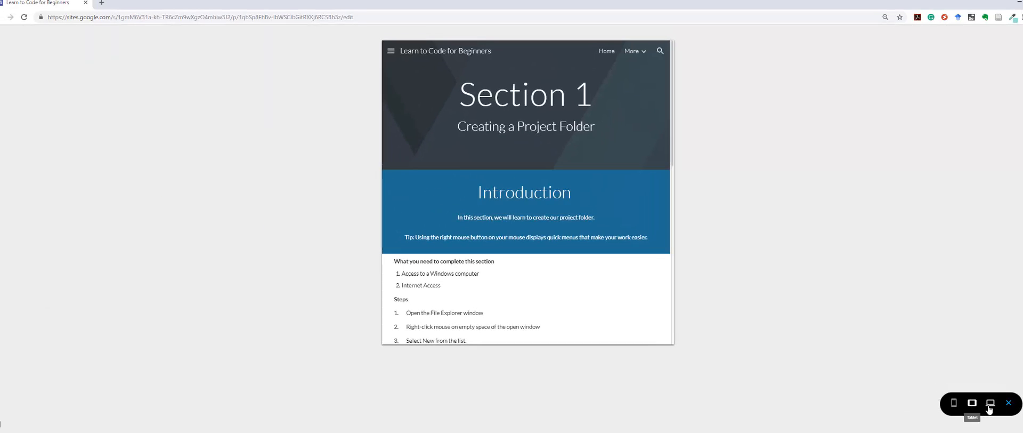
click(944, 388)
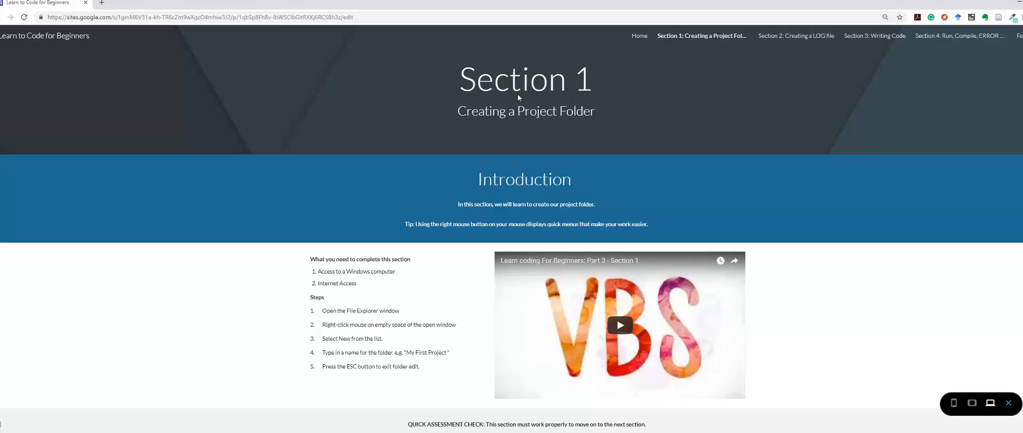
drag(523, 6, 442, 26)
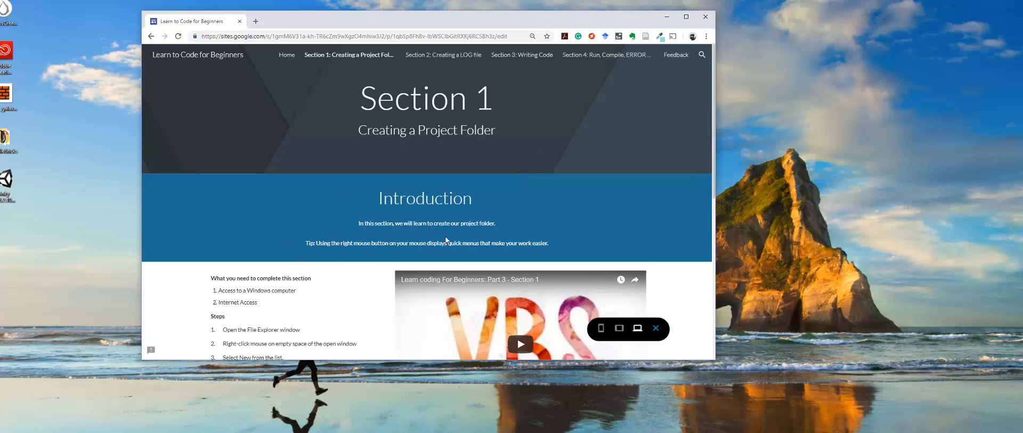
double_click(559, 24)
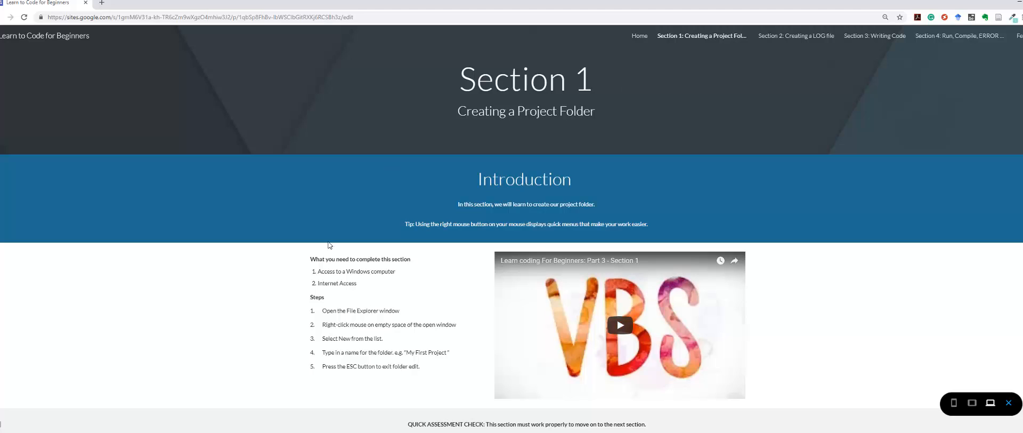
Step: Play the embedded Section 1 video with its sound muted
scroll(480, 247, down, 1)
scroll(479, 246, down, 2)
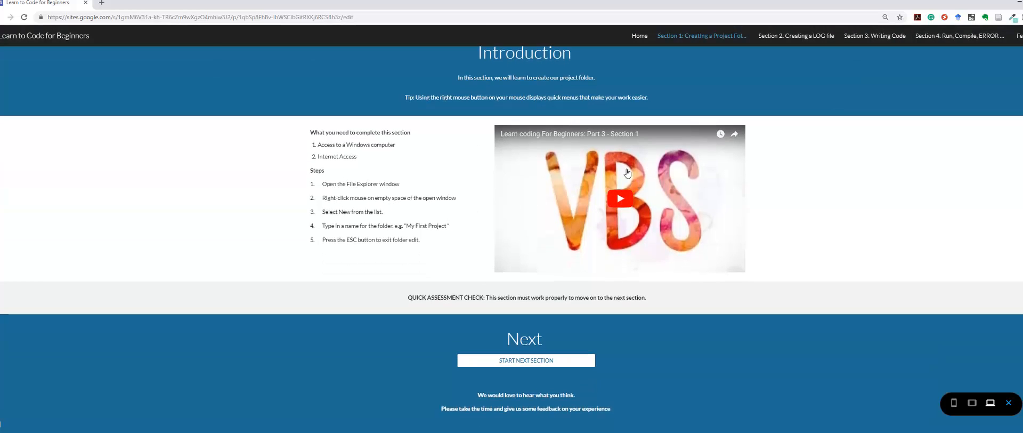
click(619, 201)
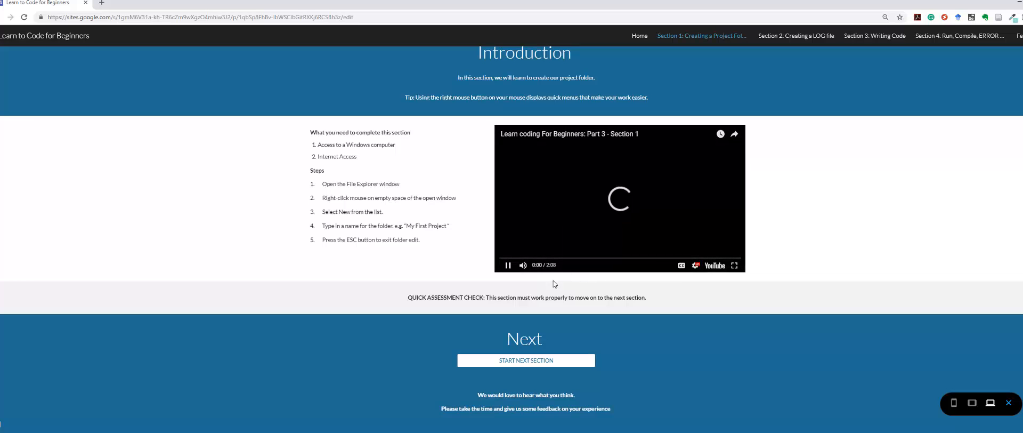
click(523, 266)
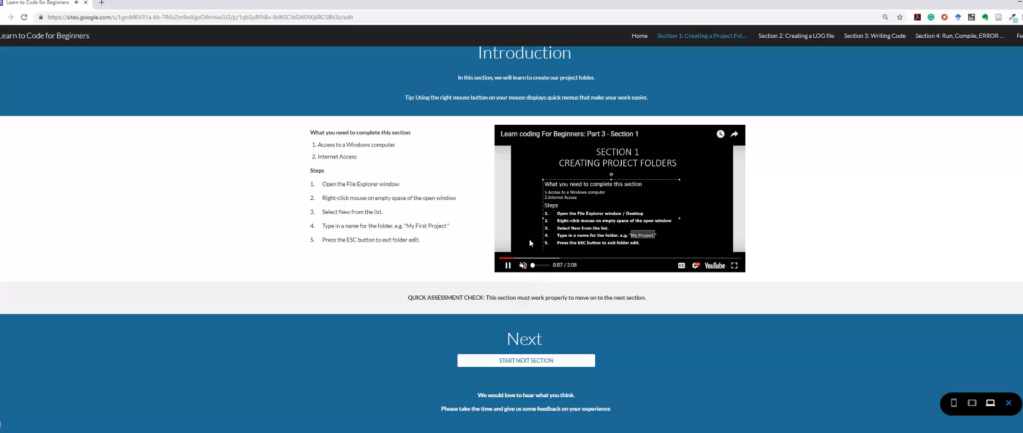
Step: Skip forward through the Section 1 video in stages to near its end and pause it
click(563, 258)
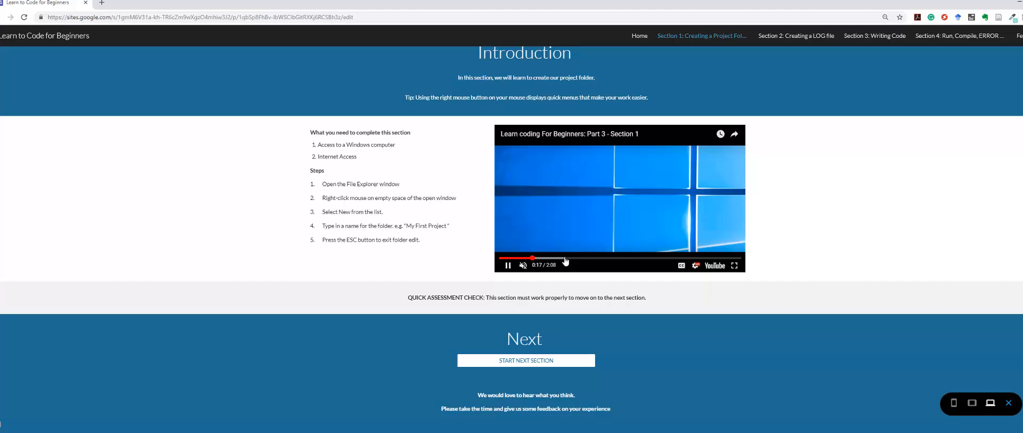
click(606, 259)
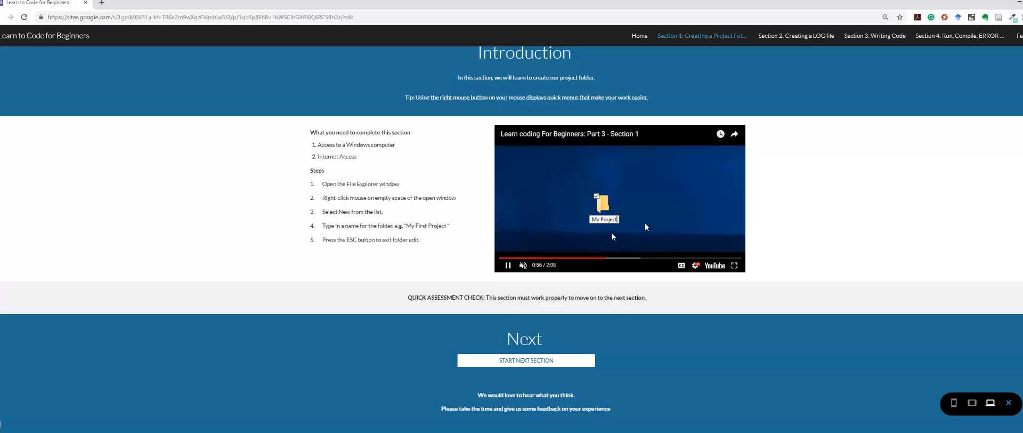
click(659, 258)
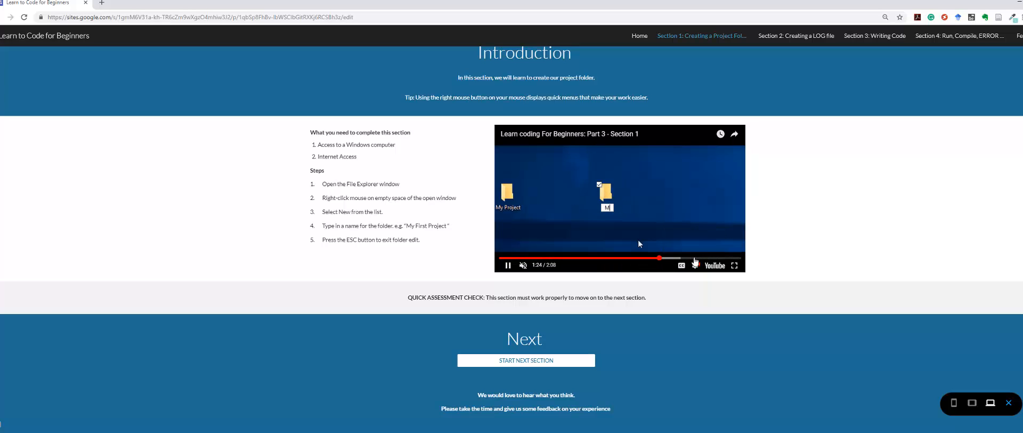
click(695, 258)
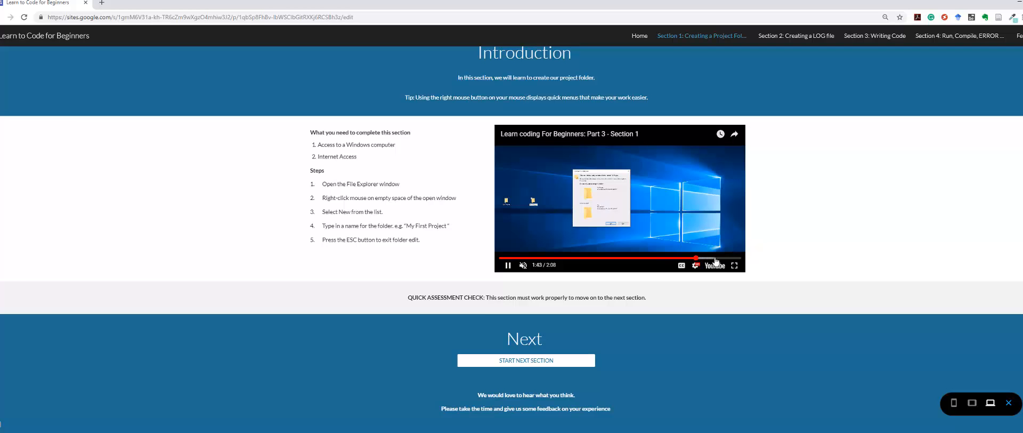
click(715, 258)
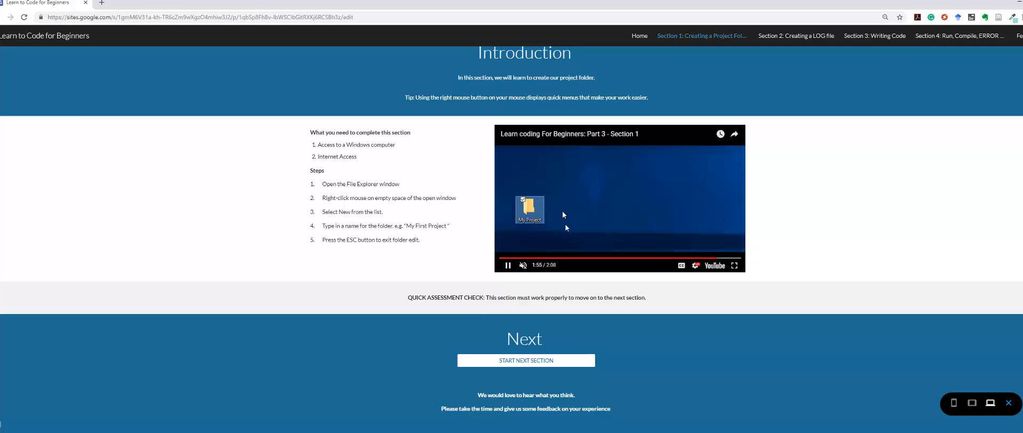
click(508, 266)
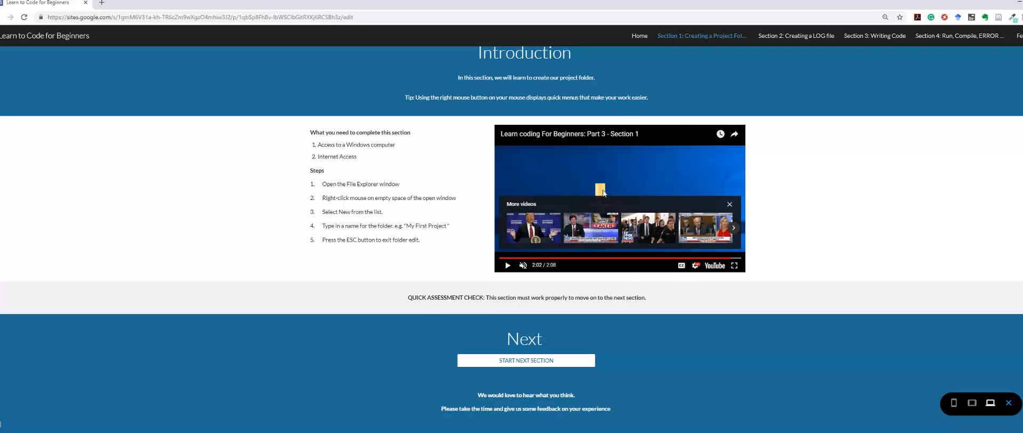
scroll(516, 142, up, 3)
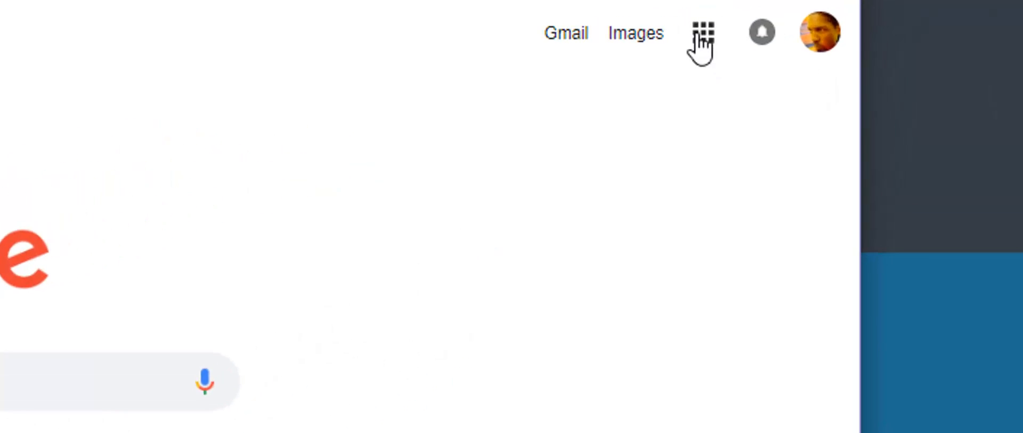
Step: Expand the Google apps launcher and open Google's full products page from it
click(701, 33)
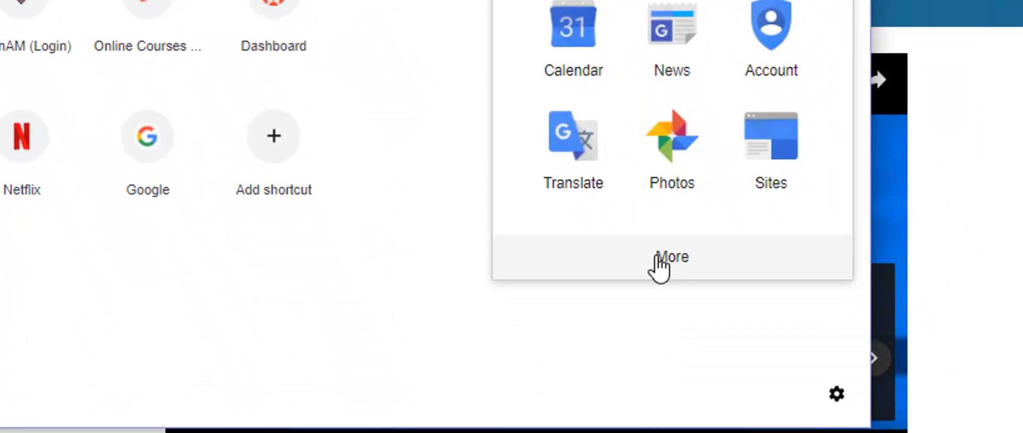
click(734, 406)
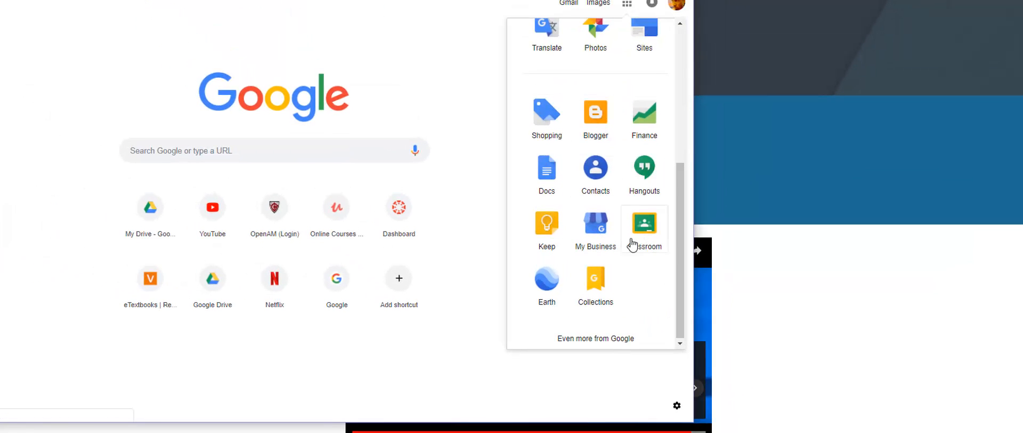
click(582, 338)
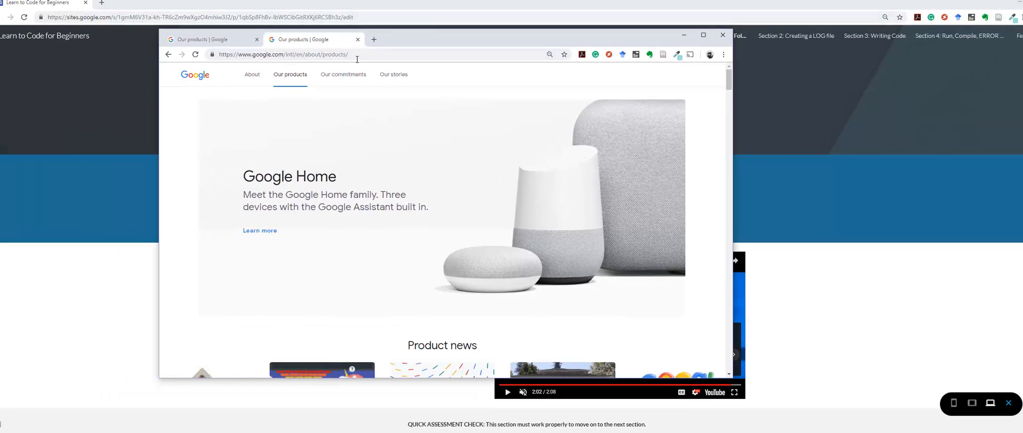
Step: Examine Google's product categories and the complete All products list
scroll(530, 152, down, 6)
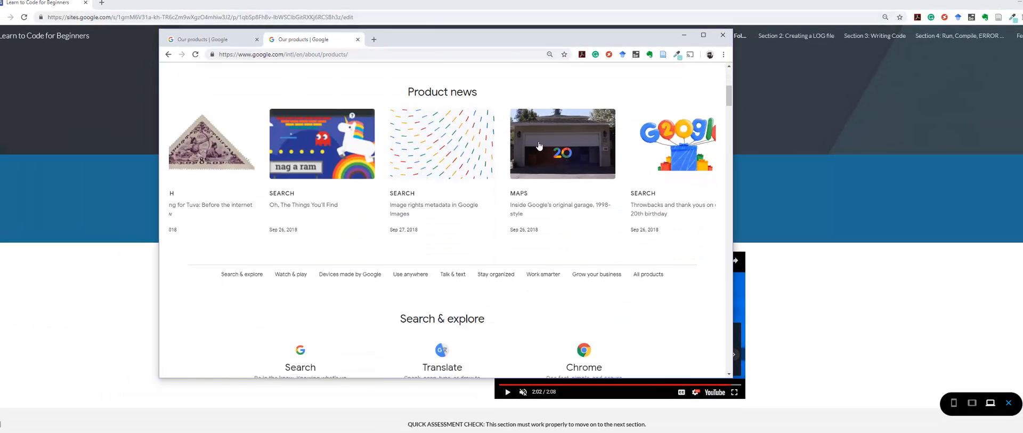
scroll(539, 147, down, 5)
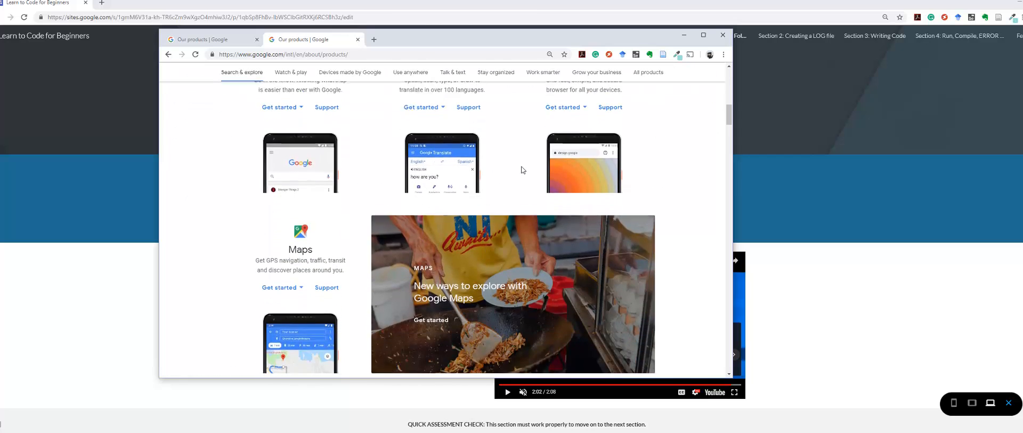
scroll(522, 169, down, 6)
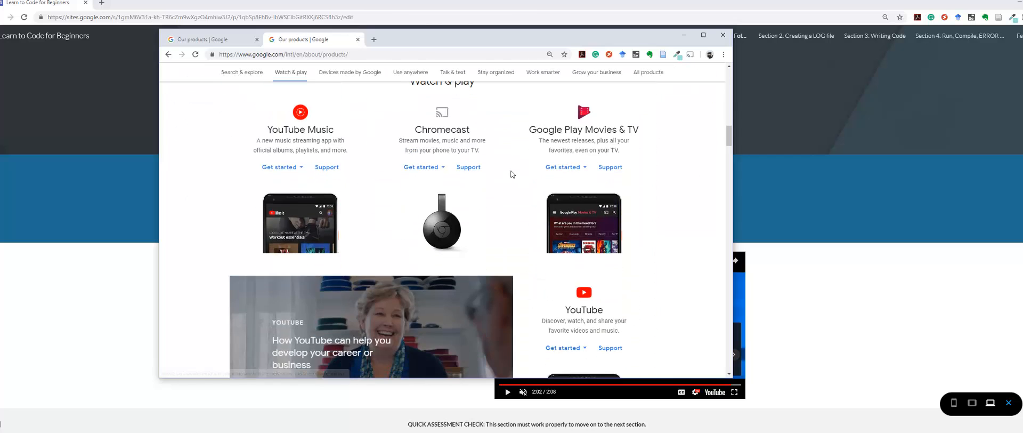
scroll(511, 184, down, 7)
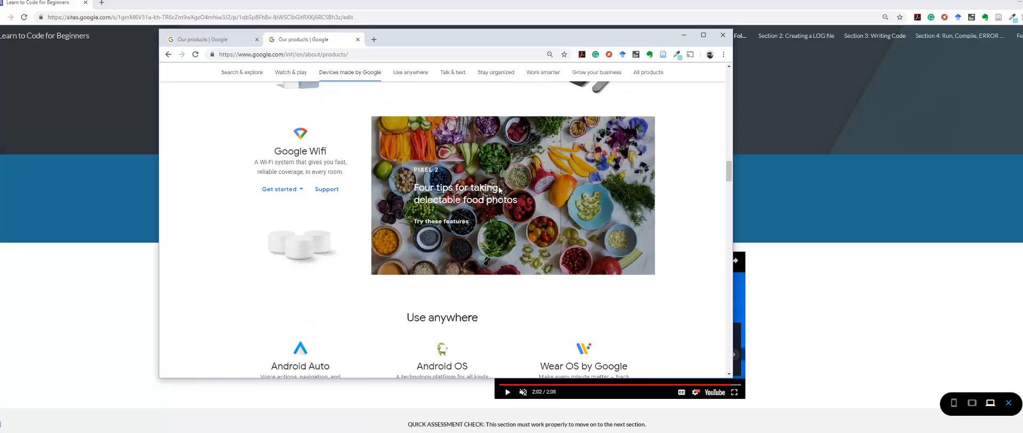
scroll(496, 194, down, 8)
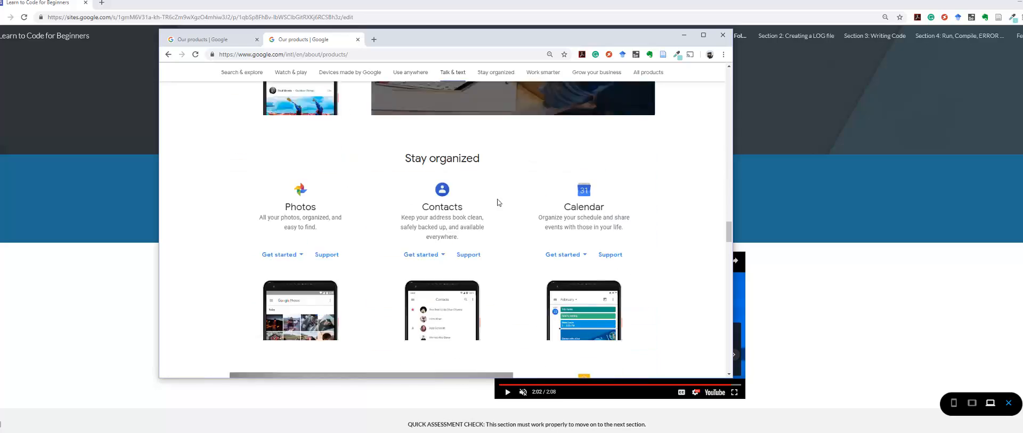
scroll(504, 196, down, 10)
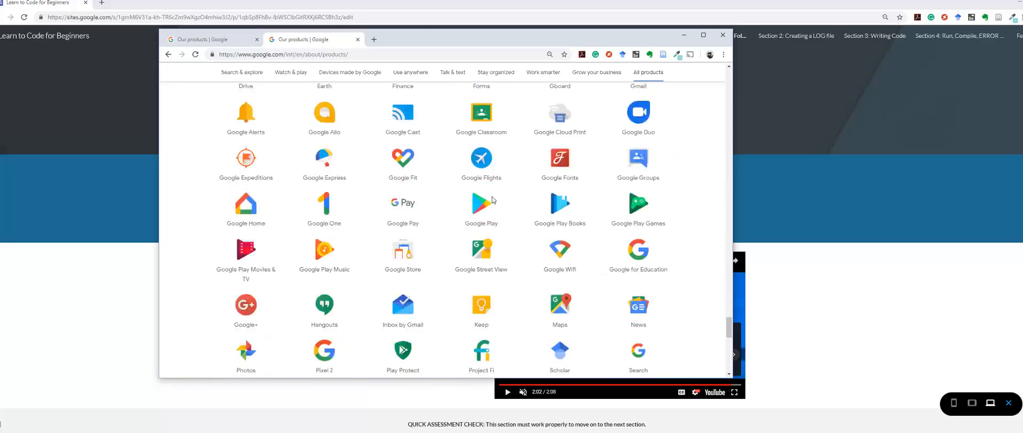
scroll(492, 196, up, 8)
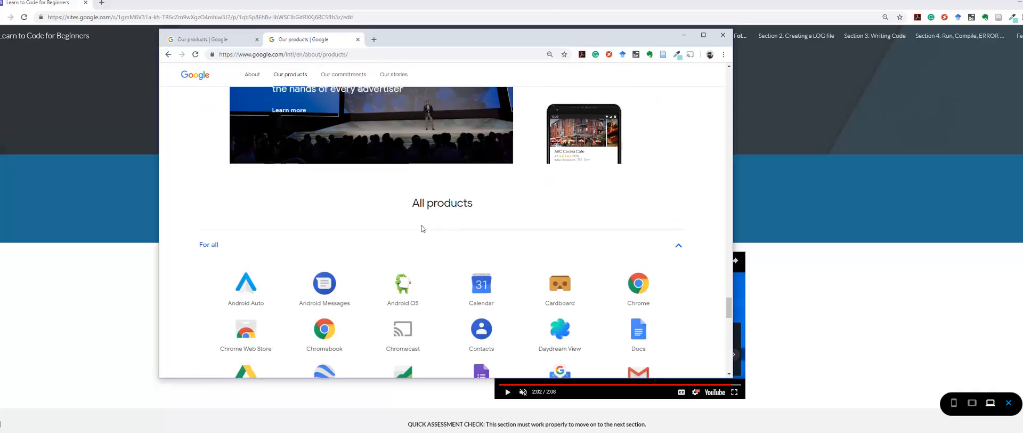
scroll(419, 231, down, 3)
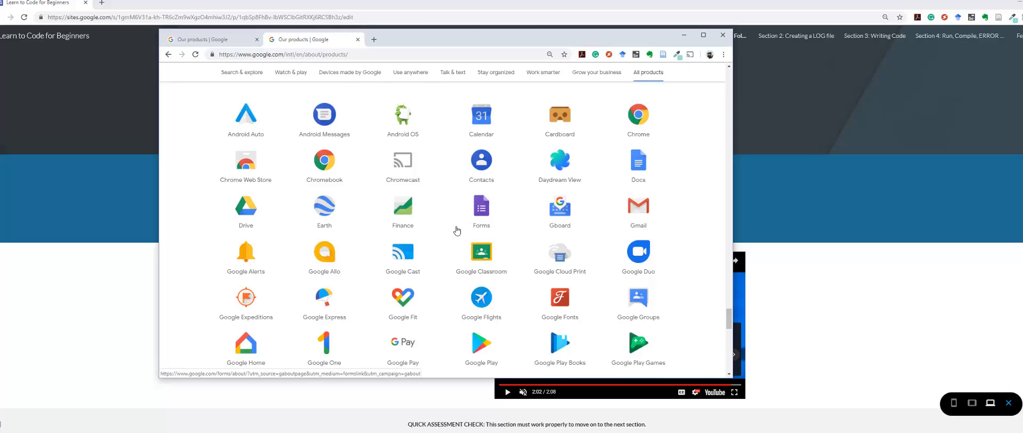
scroll(457, 230, down, 3)
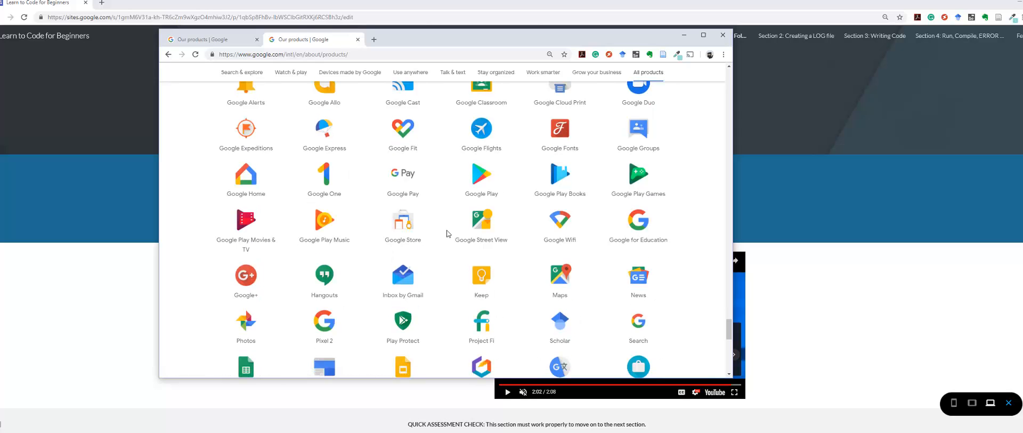
scroll(373, 237, up, 1)
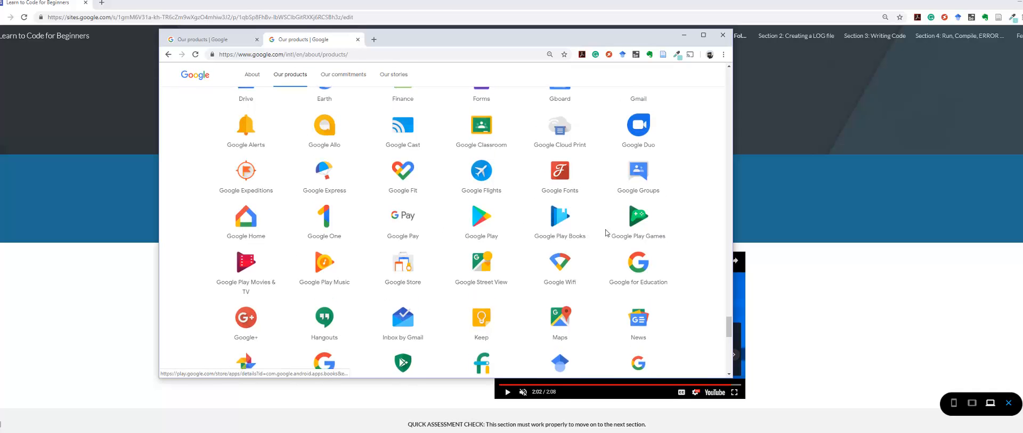
scroll(405, 238, up, 2)
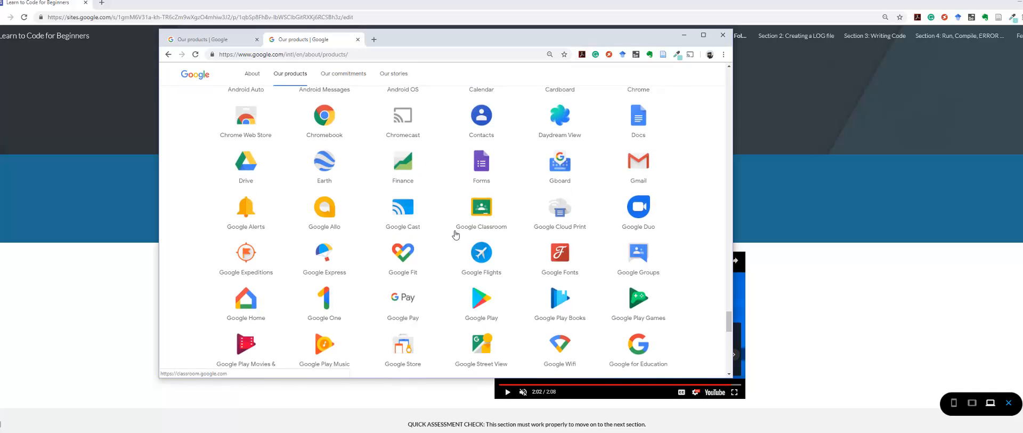
Step: Look through the For all section of Google's All products list to locate Sites
scroll(447, 233, down, 5)
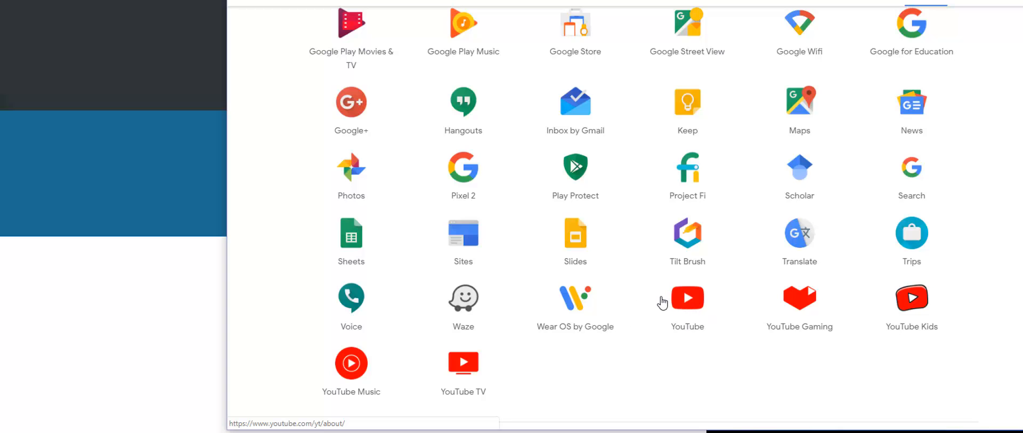
scroll(749, 336, up, 2)
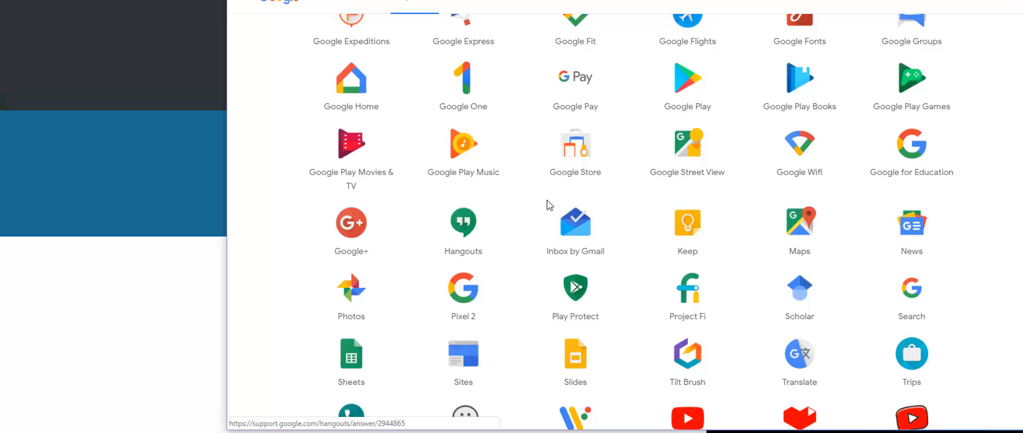
scroll(533, 267, up, 3)
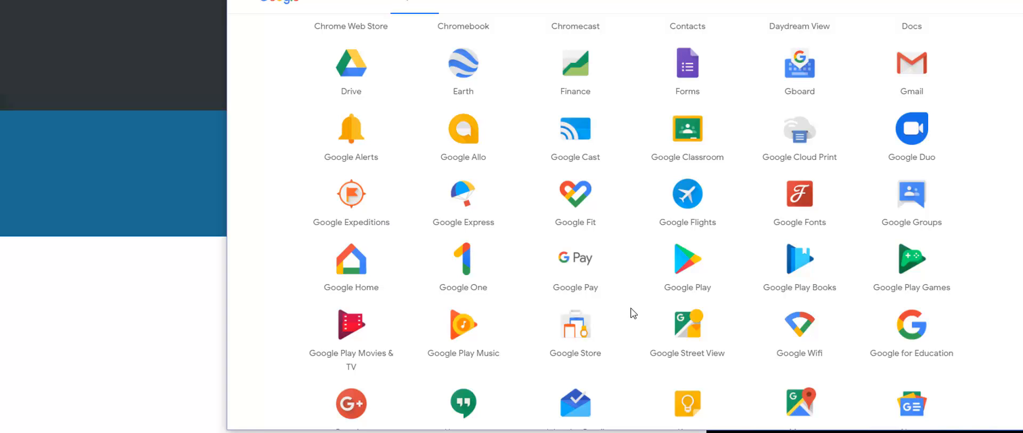
scroll(627, 304, up, 3)
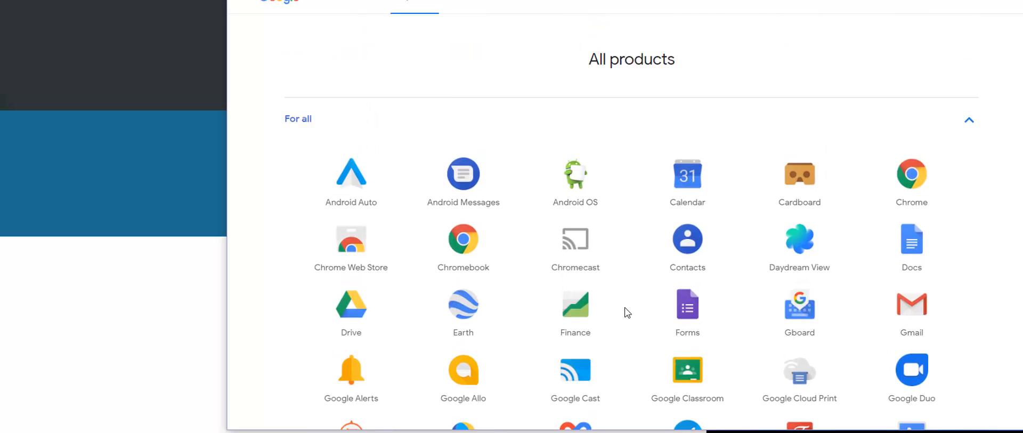
scroll(329, 298, down, 8)
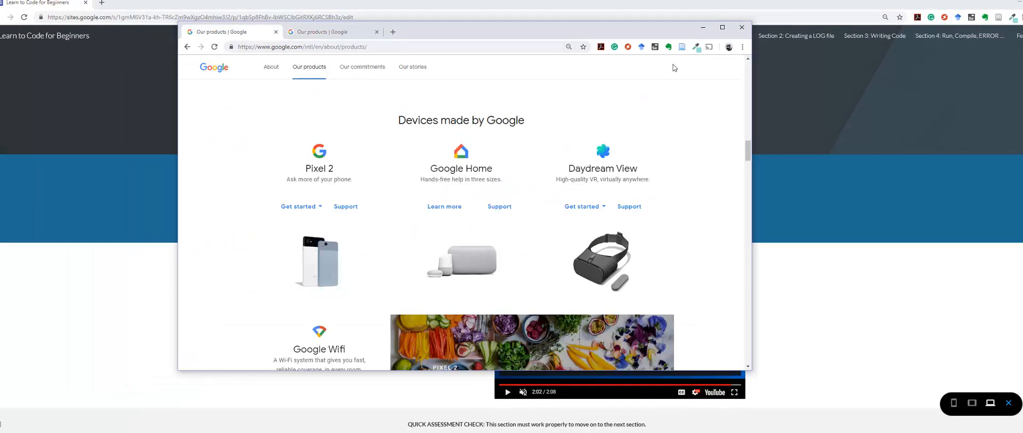
Step: Open Google Sites from the Google apps launcher in a new tab and create a new blank site
key(ctrl+t)
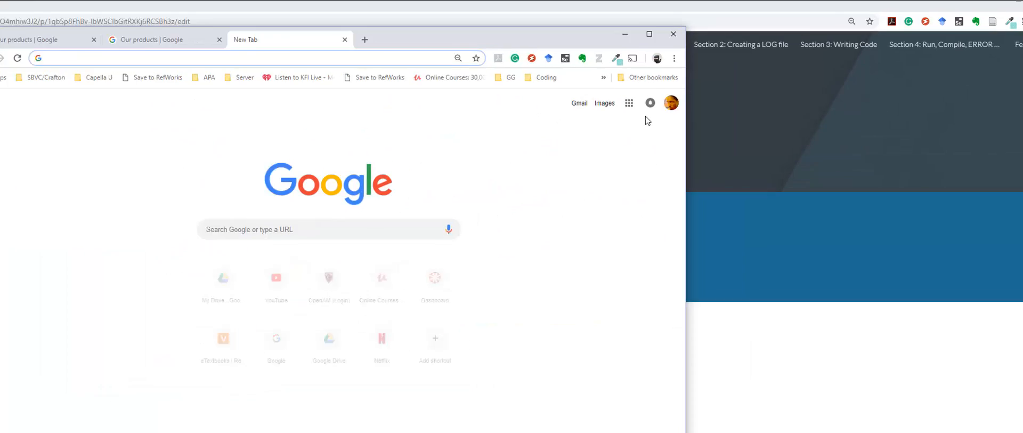
click(705, 82)
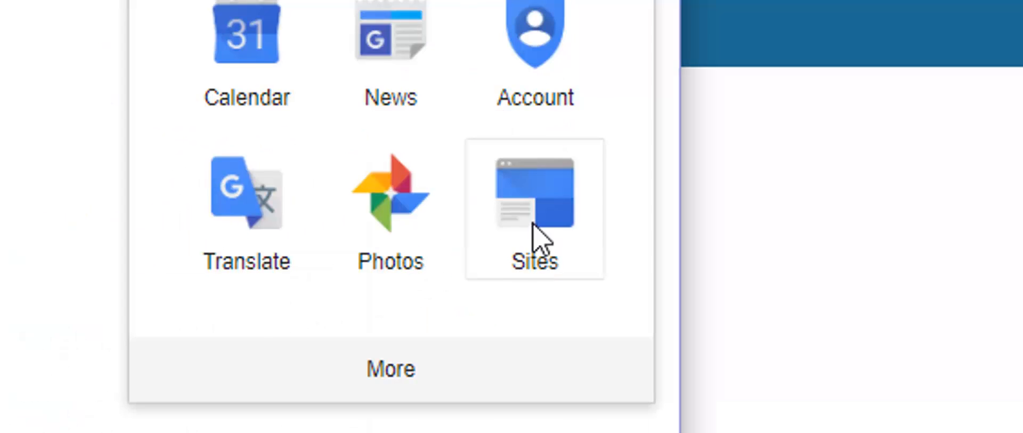
click(532, 235)
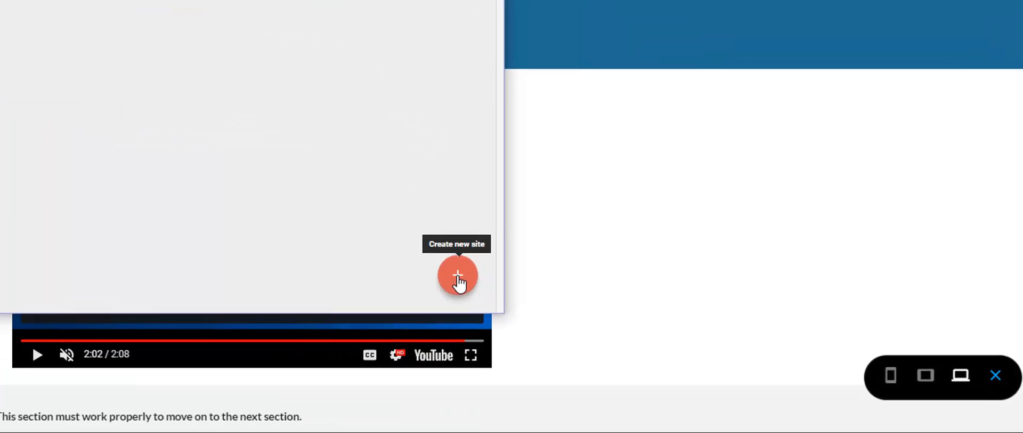
click(728, 351)
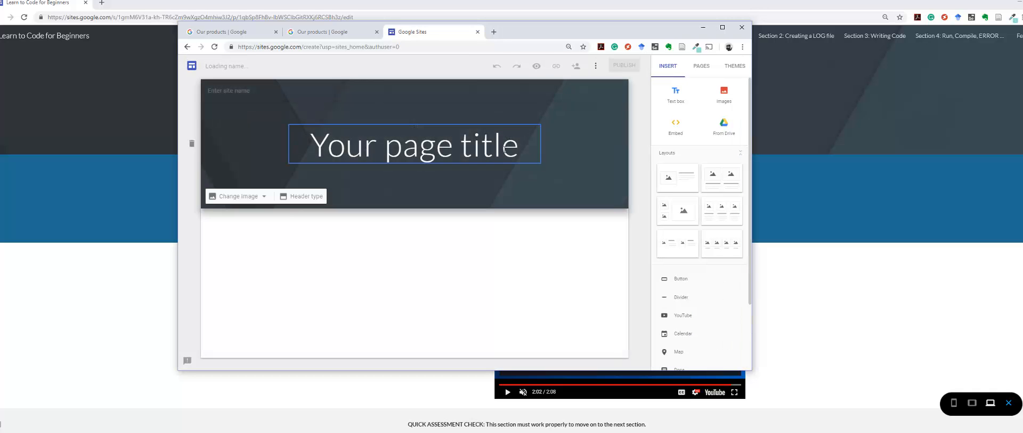
Step: Replace the placeholder page title in the header with "My Title"
click(315, 145)
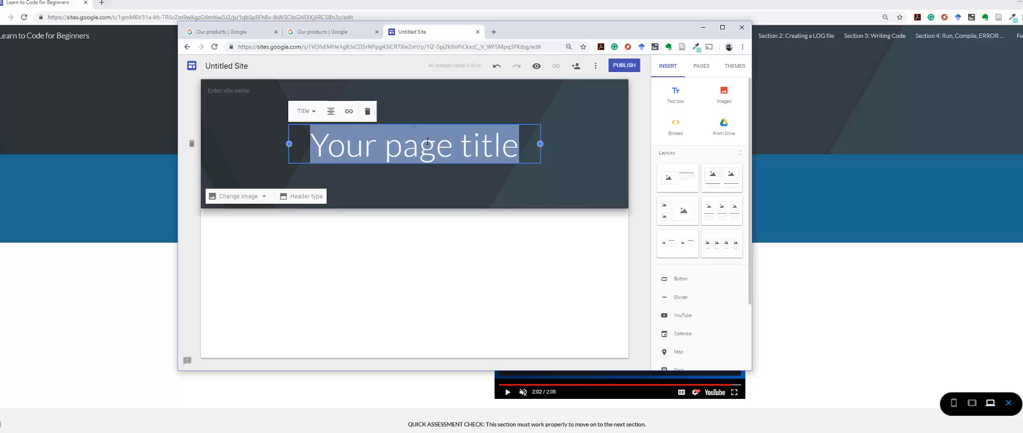
text(Title)
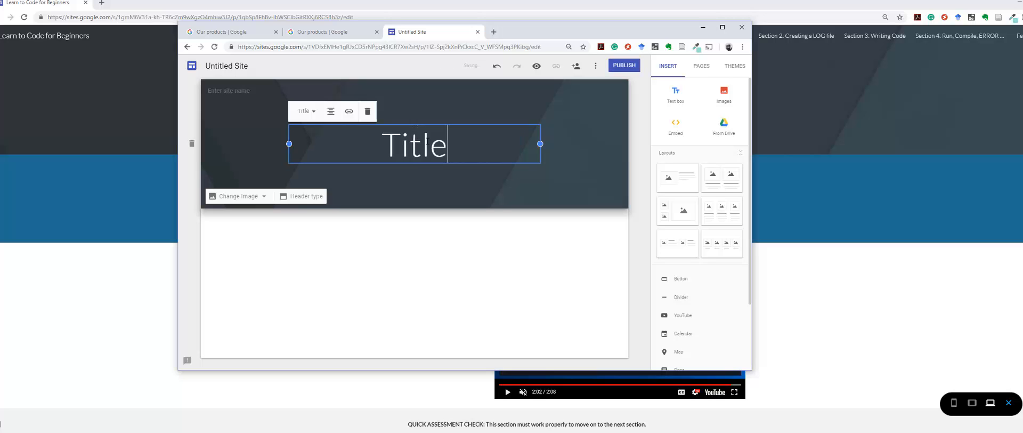
key(Home)
text(Mu)
key(BackSpace)
text(y)
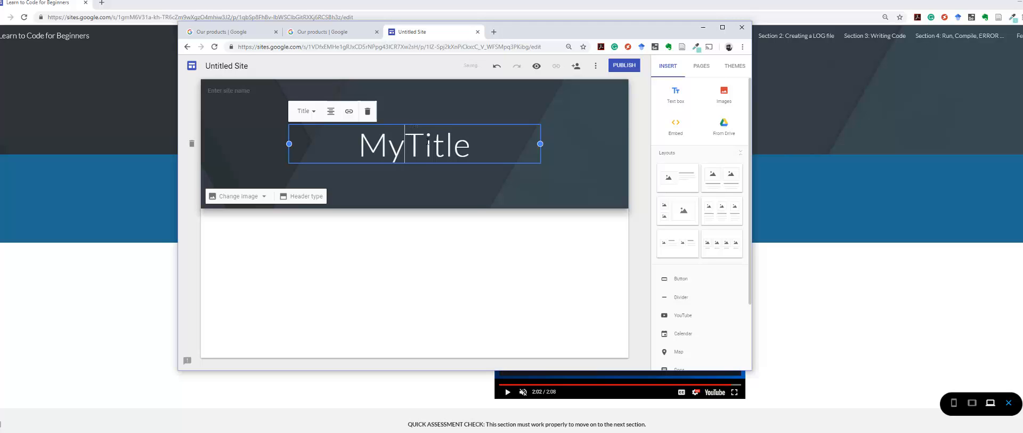
click(455, 184)
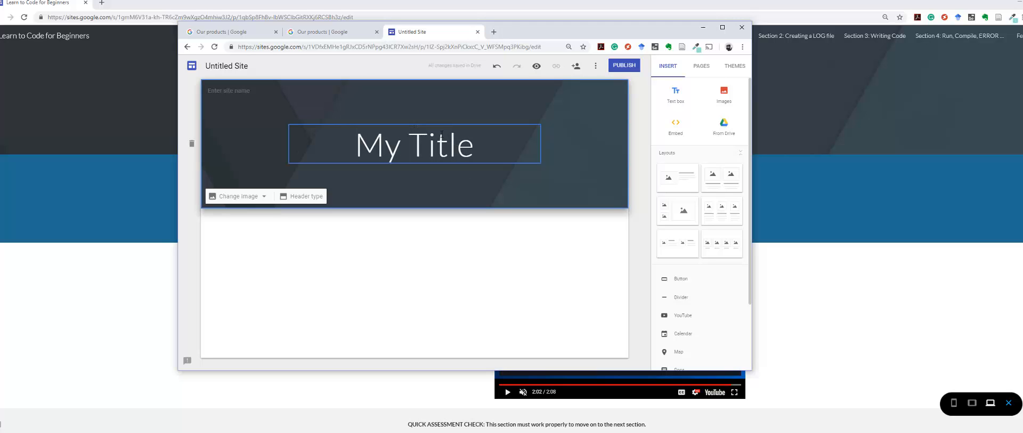
Step: Enter "MyTitleSite" as the site name in the header
click(229, 91)
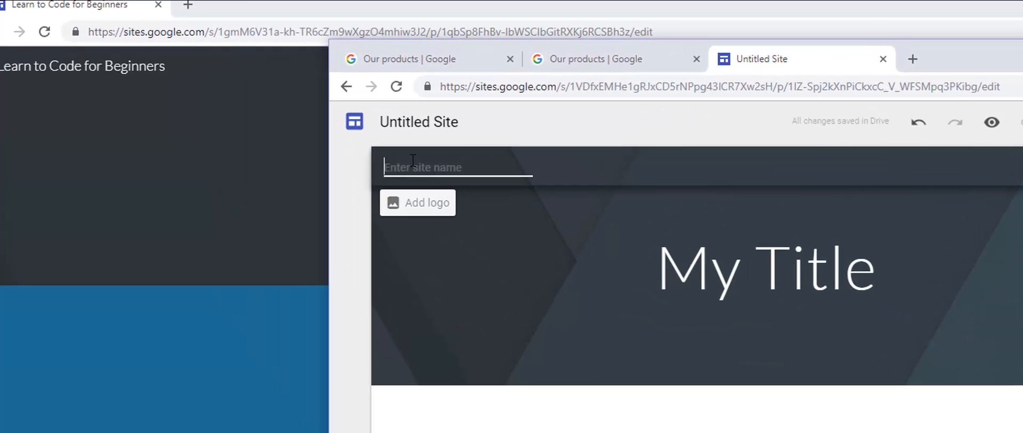
text(MyTitleSite)
key(Return)
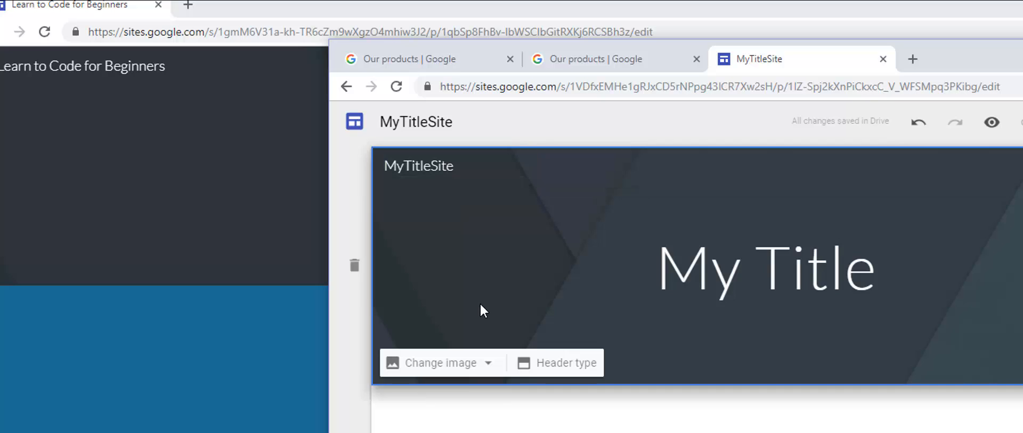
Step: Start adding a site logo from an existing image and search Google images for "maountains"
click(413, 211)
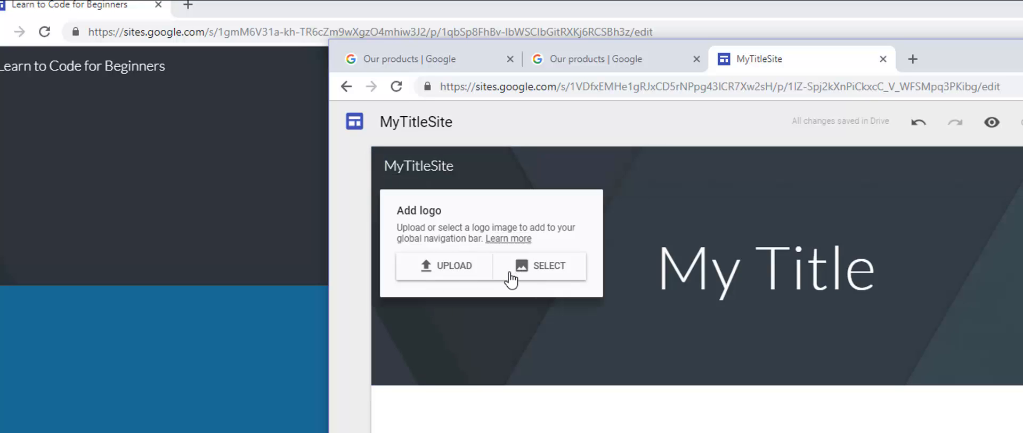
click(541, 273)
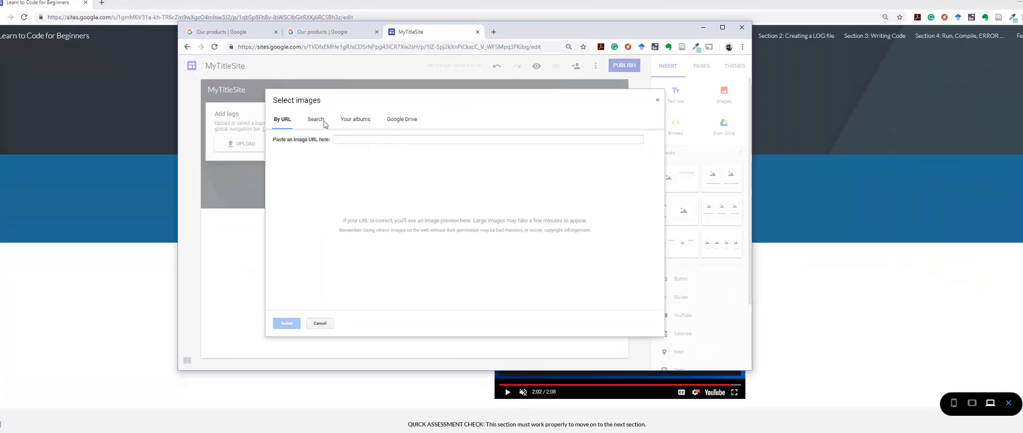
click(323, 121)
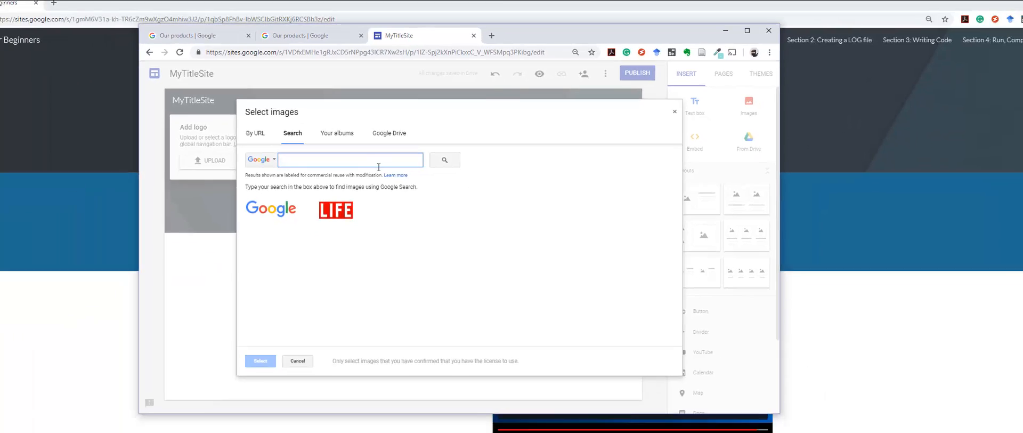
text(maountain)
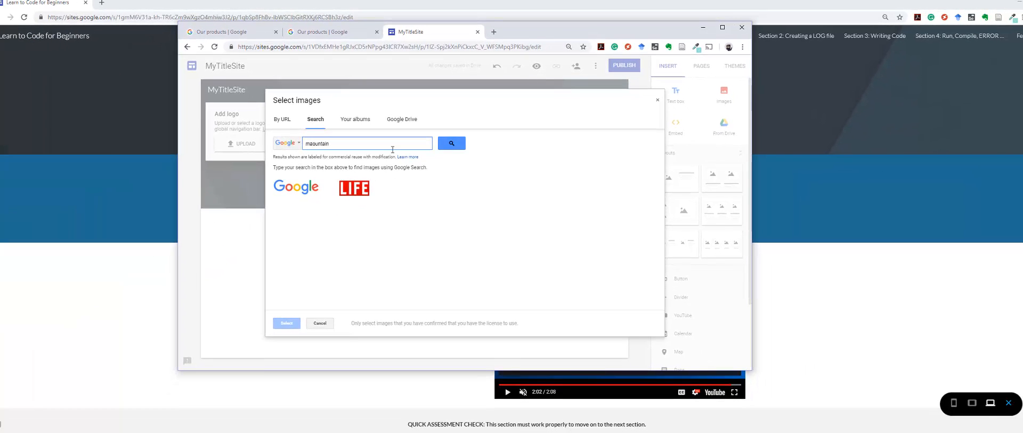
text(s)
key(Return)
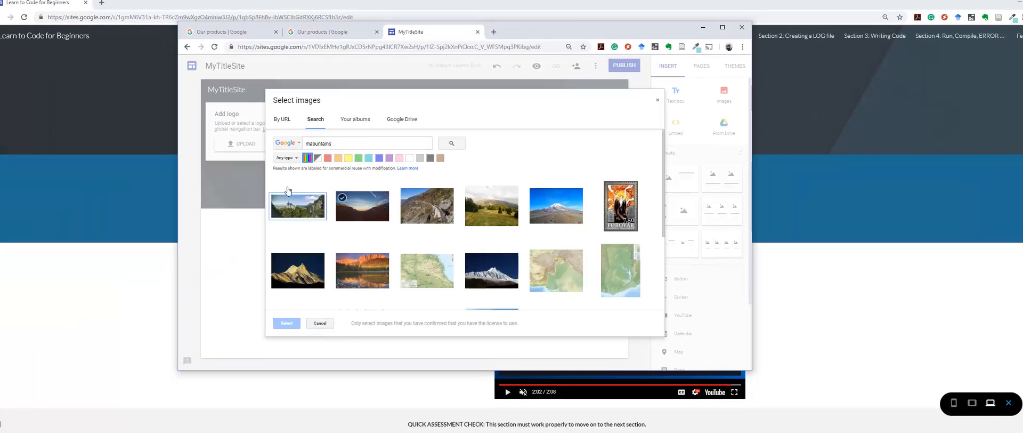
Step: Use the snow-covered mountain against a dark blue sky as the site logo and close the logo settings
click(491, 270)
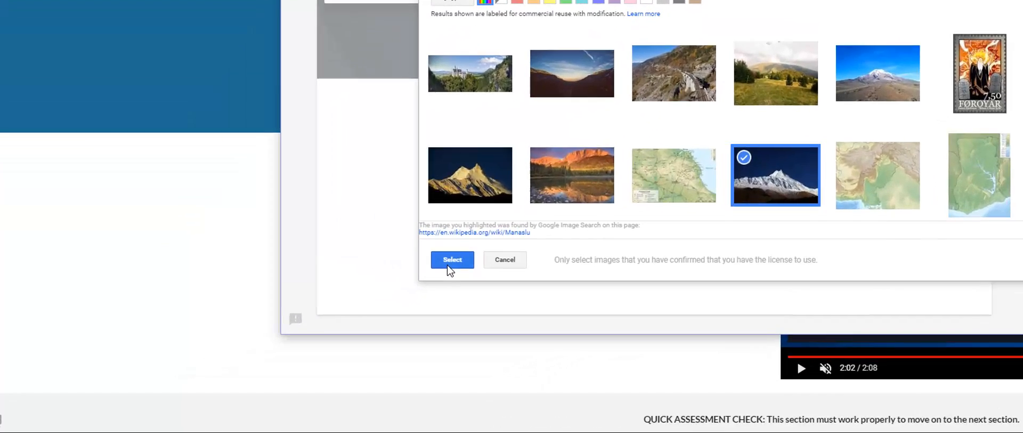
click(347, 301)
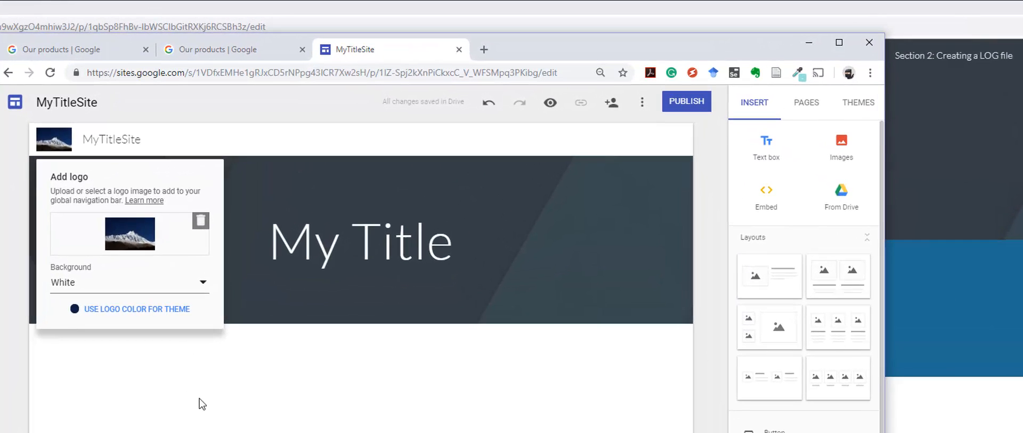
click(242, 348)
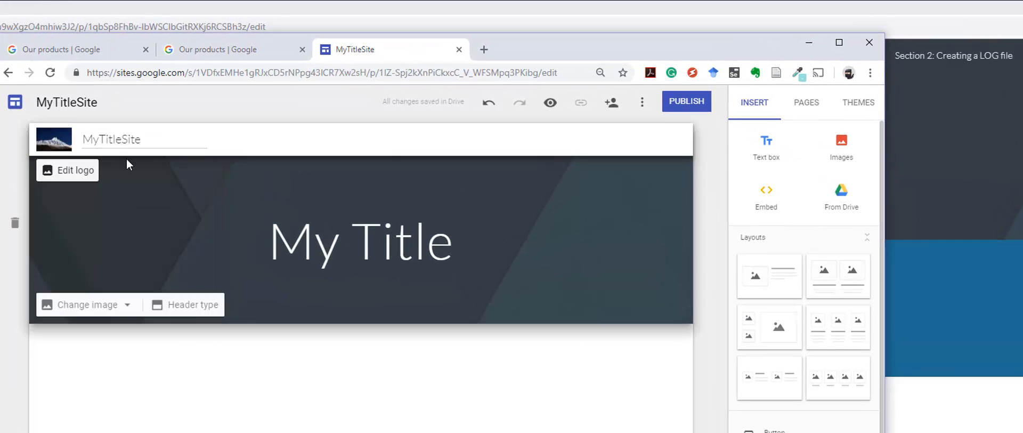
click(622, 209)
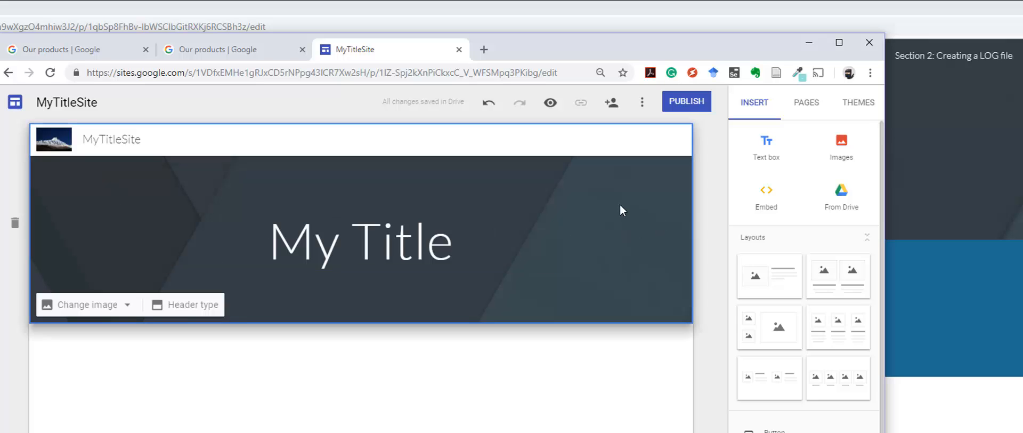
click(350, 240)
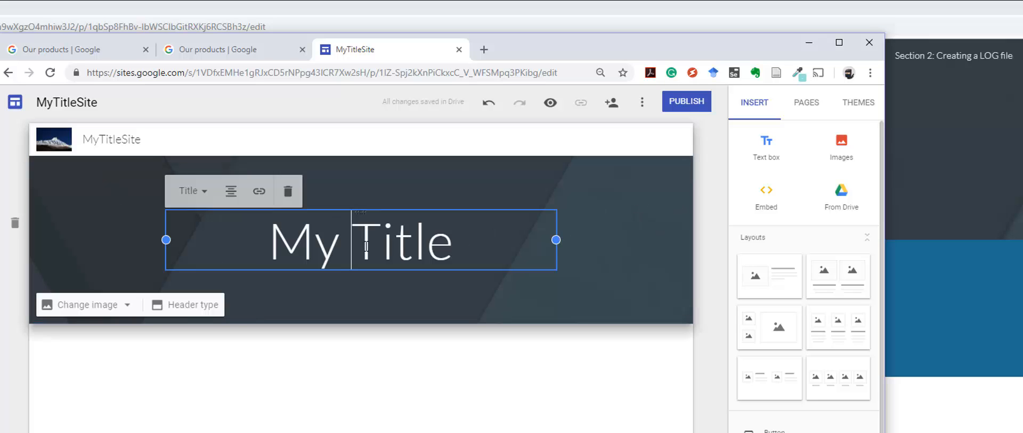
click(383, 190)
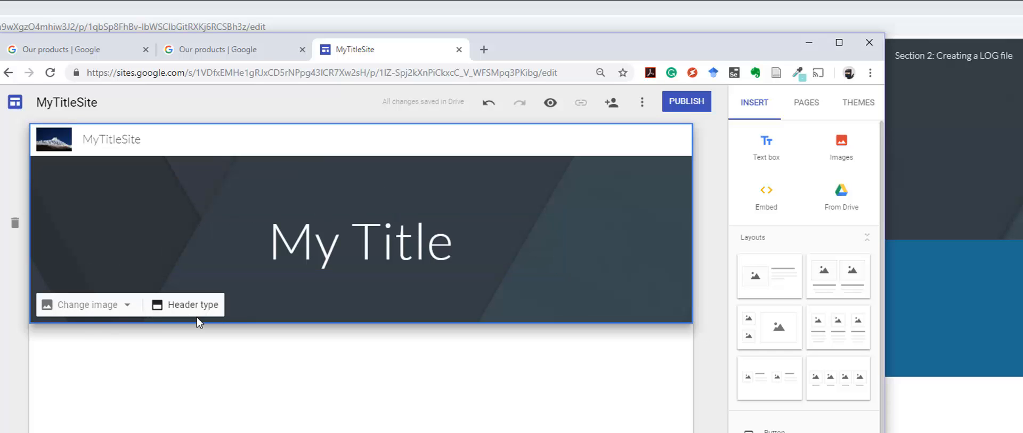
Step: Change the header's background image to the gallery photo of a dark icy lake with mountains
click(112, 313)
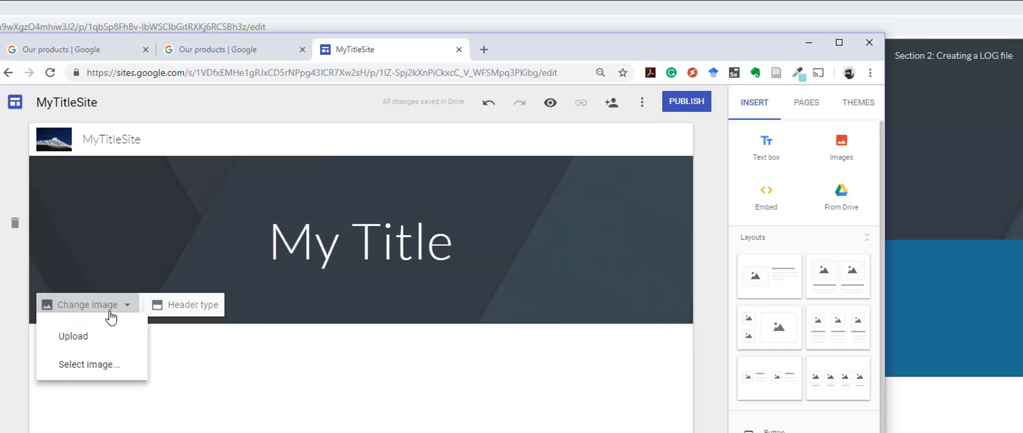
click(83, 365)
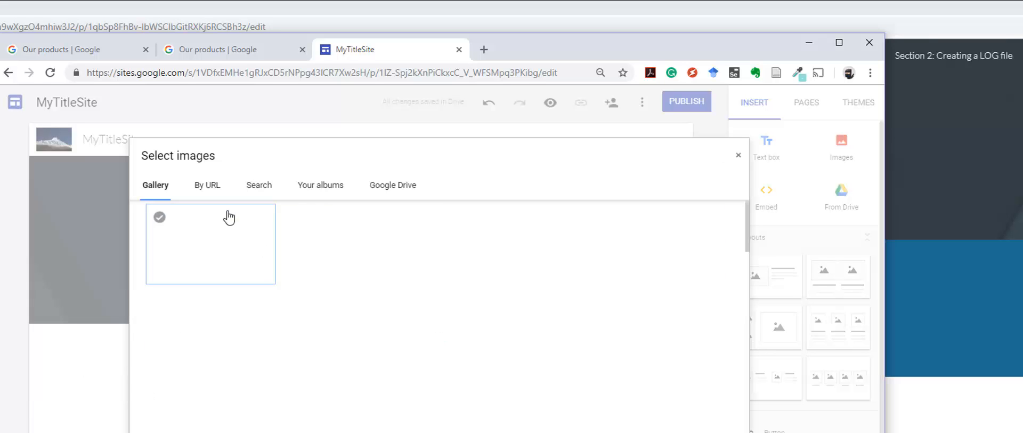
click(246, 253)
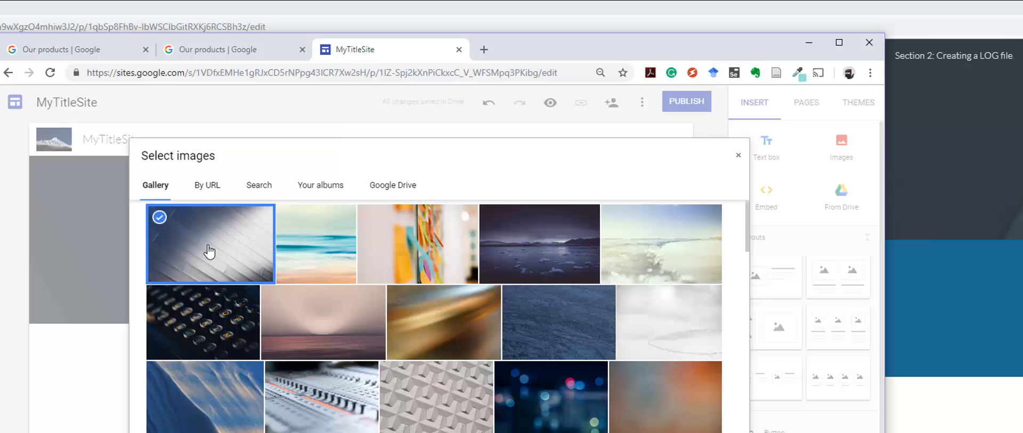
click(538, 253)
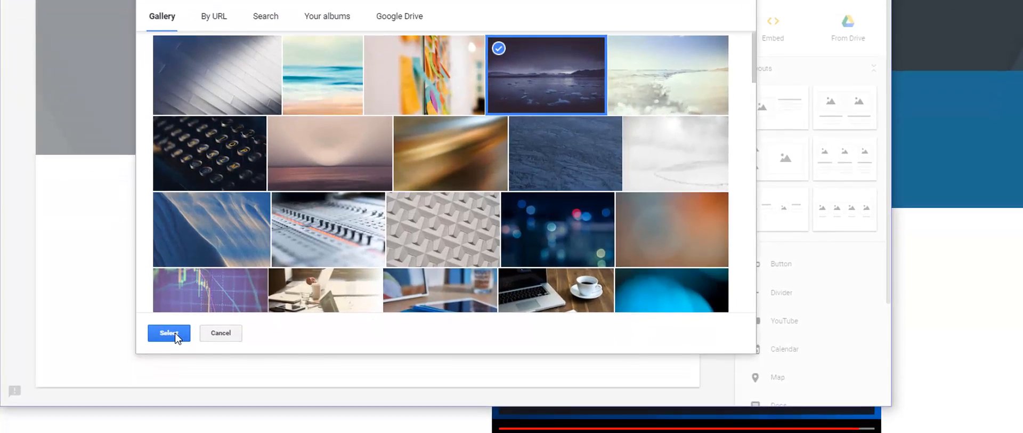
click(165, 333)
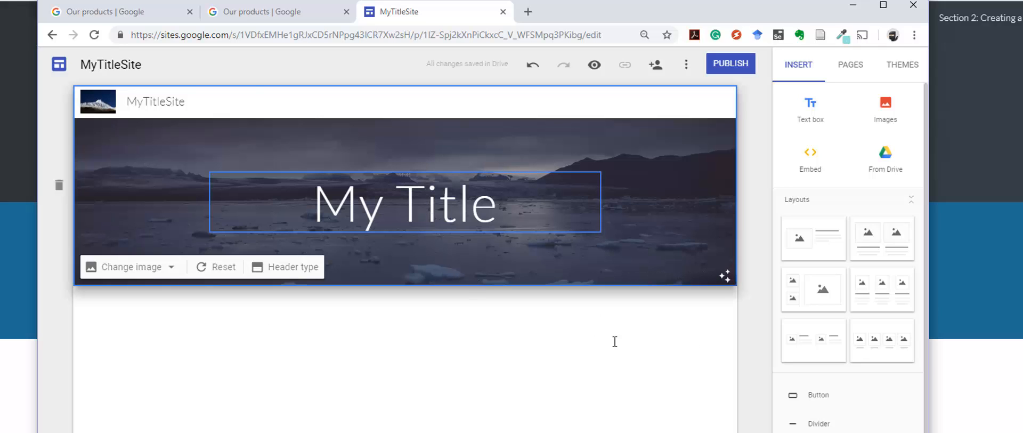
Step: Turn off the automatic readability adjustment on the header image behind the page title
click(722, 278)
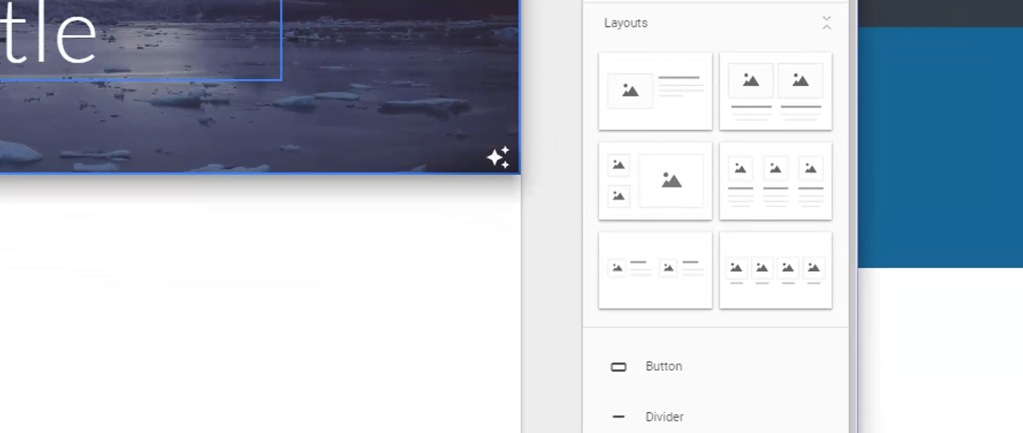
click(107, 45)
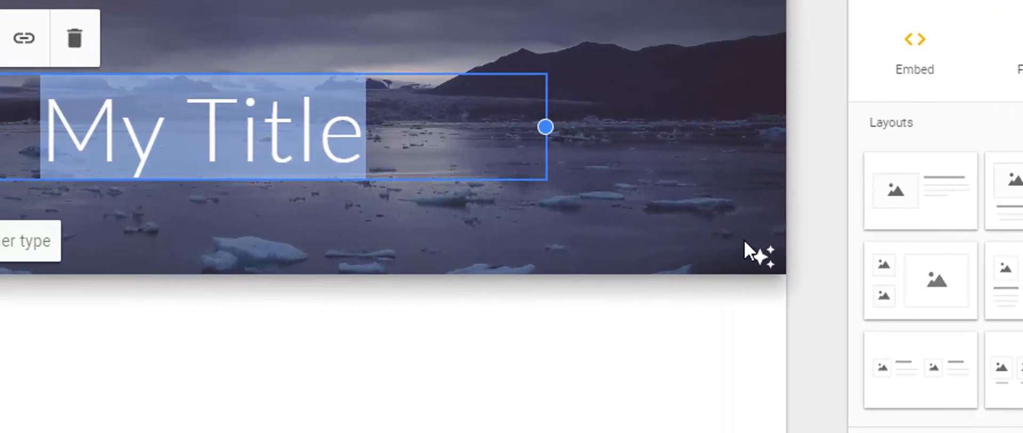
click(766, 257)
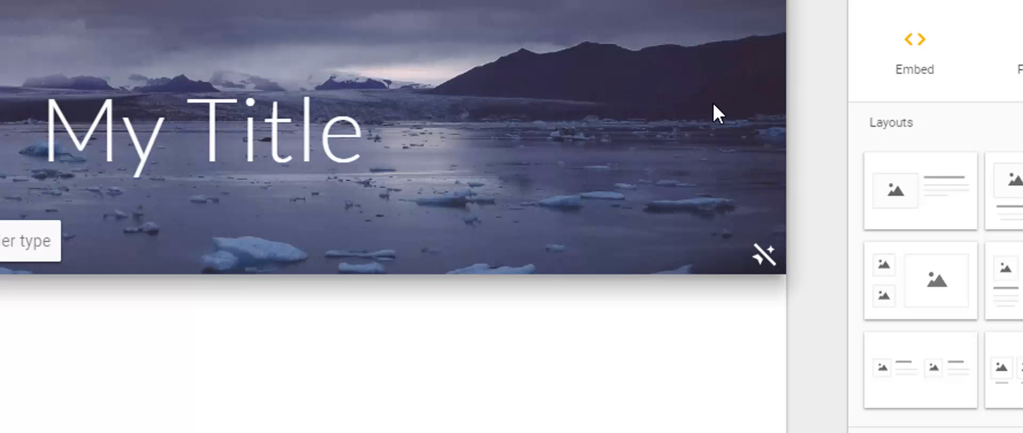
click(239, 139)
click(39, 141)
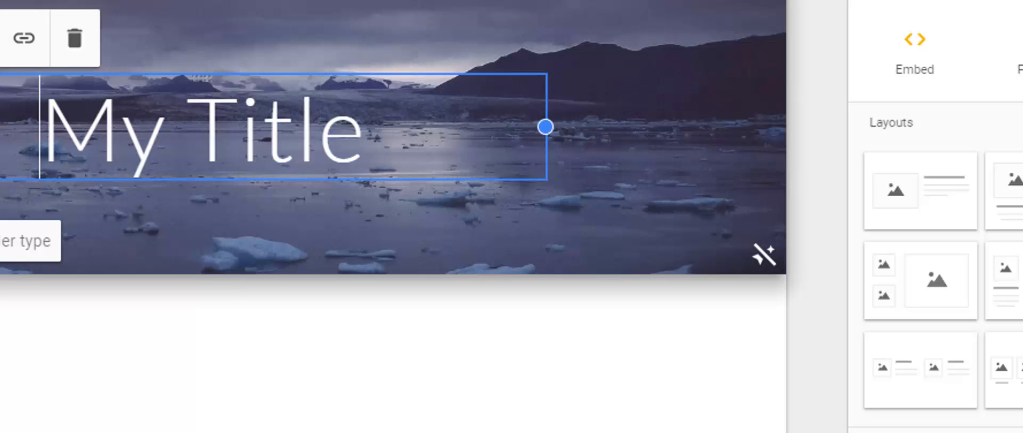
click(122, 146)
click(386, 155)
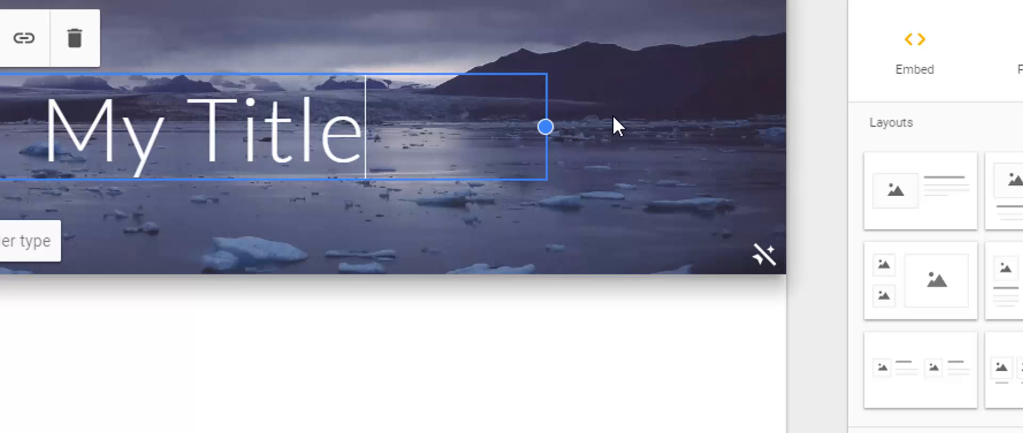
click(240, 261)
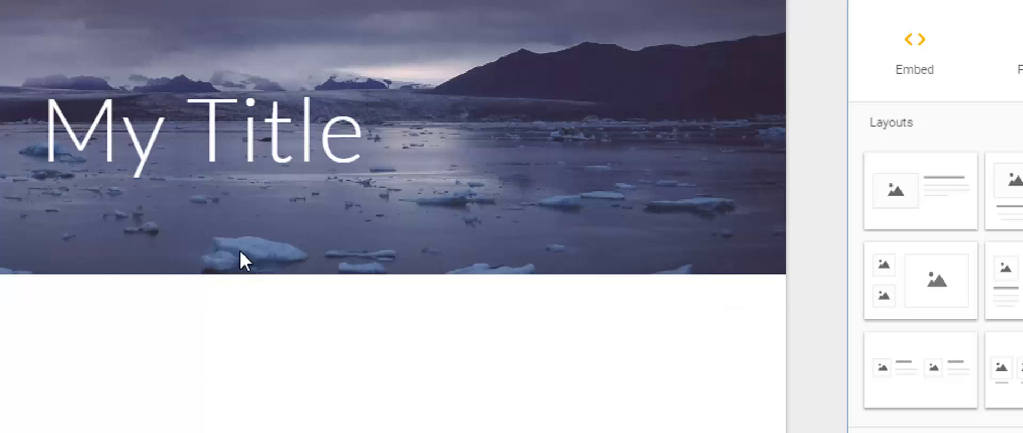
Step: Preview the site with its new logo and header, and return to the editor
mouse_move(708, 234)
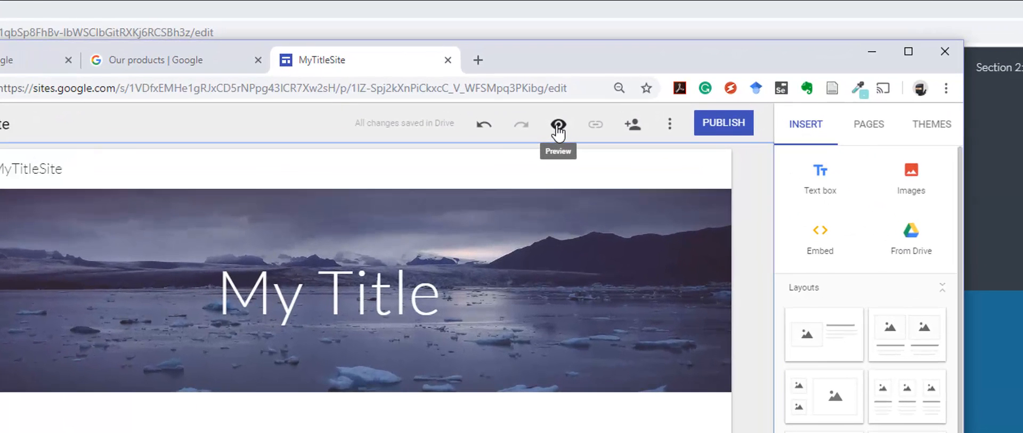
click(558, 127)
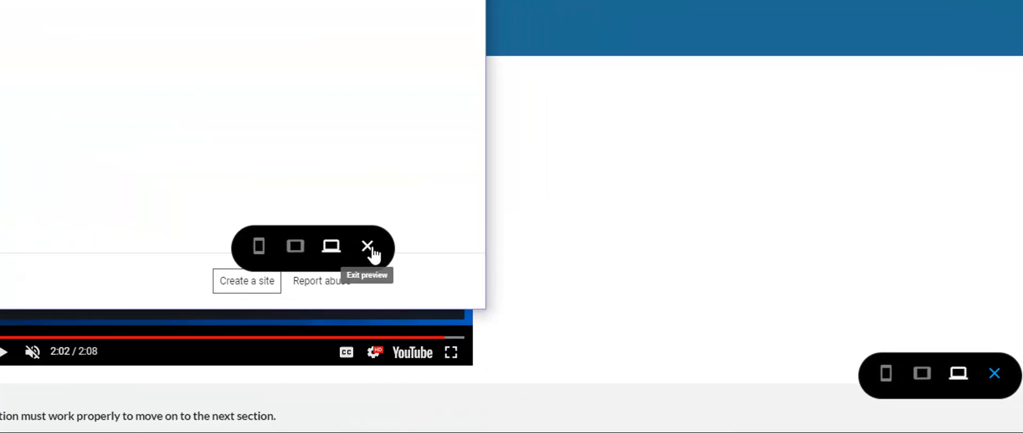
click(693, 339)
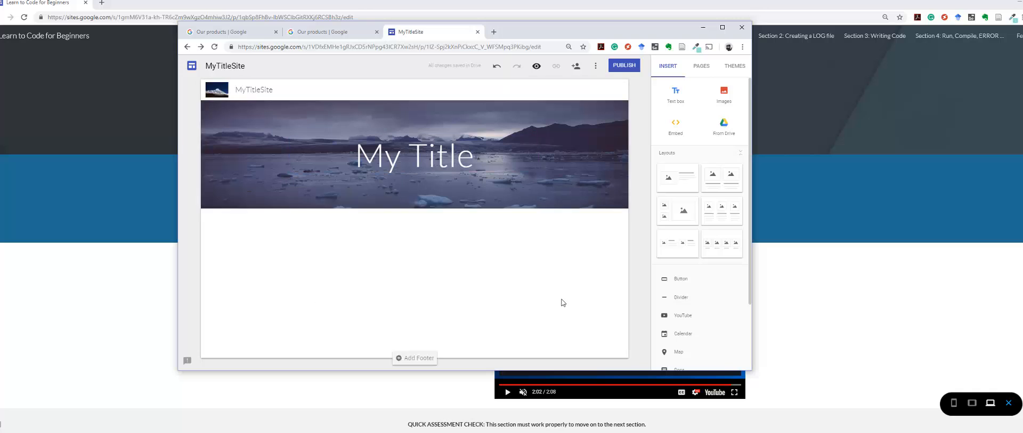
Step: Insert two sections below the header using the layout with one image beside a heading and body text
mouse_move(532, 110)
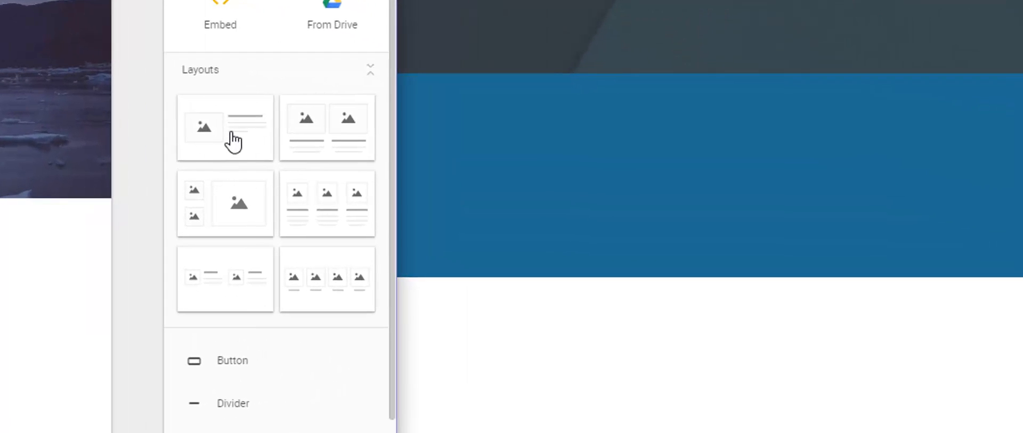
drag(631, 178, 609, 202)
drag(186, 189, 263, 158)
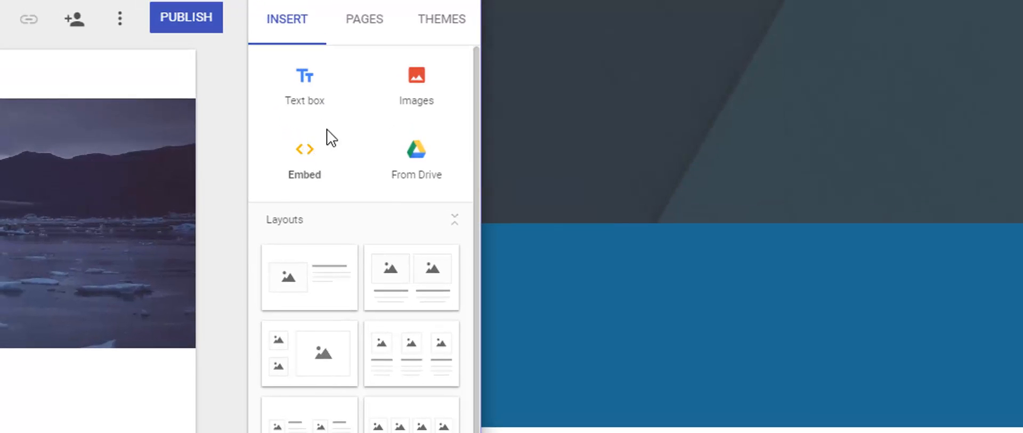
click(64, 395)
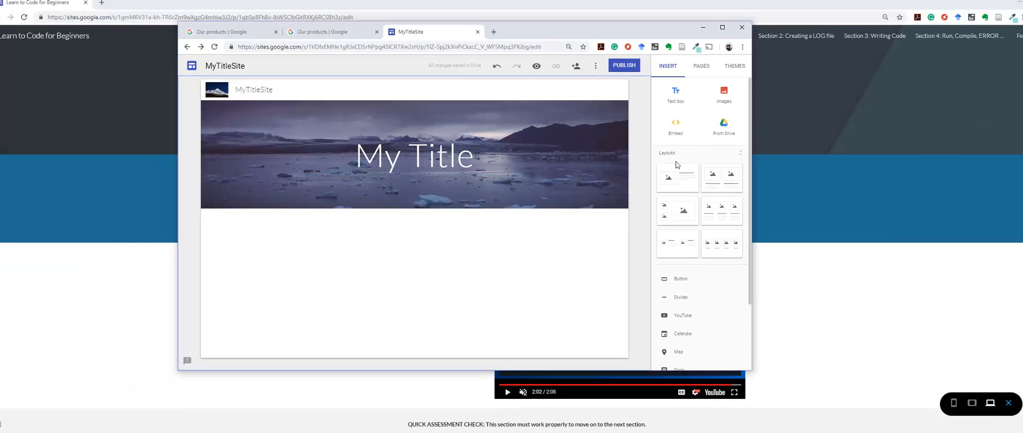
click(667, 178)
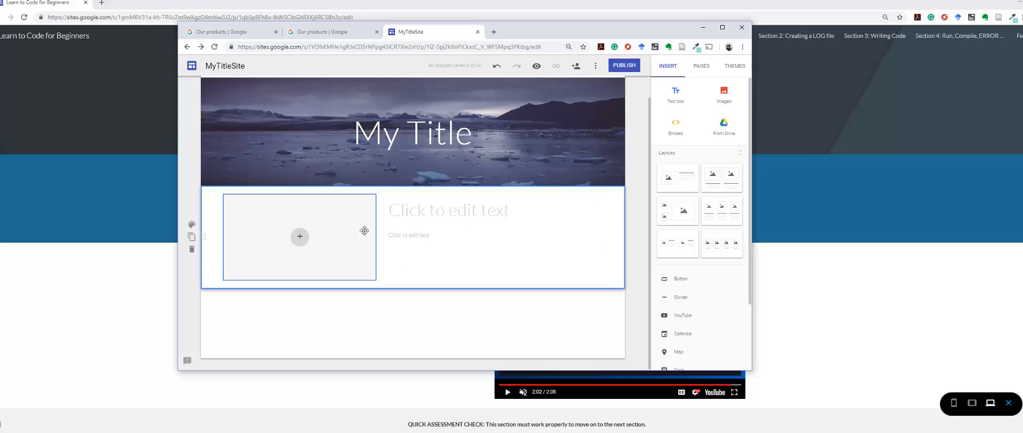
drag(683, 177, 494, 197)
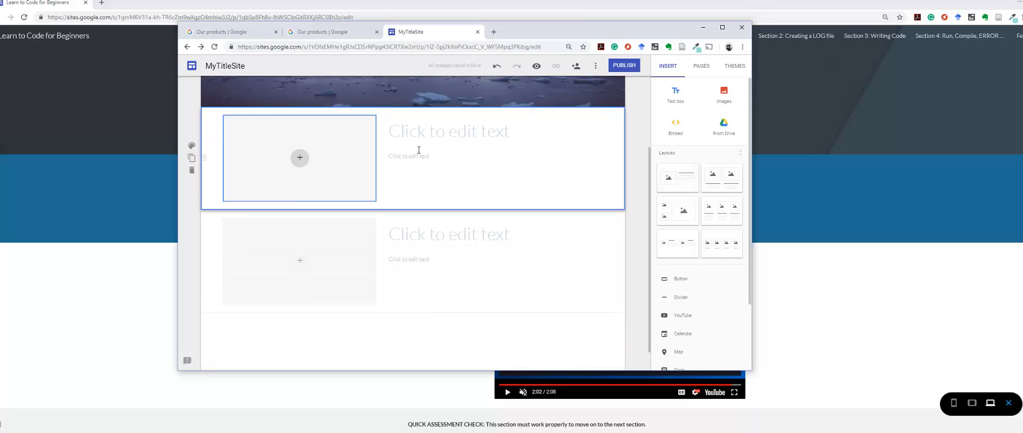
Step: Examine the editable parts of the section directly below the header: image placeholder, heading and body text
scroll(394, 224, up, 2)
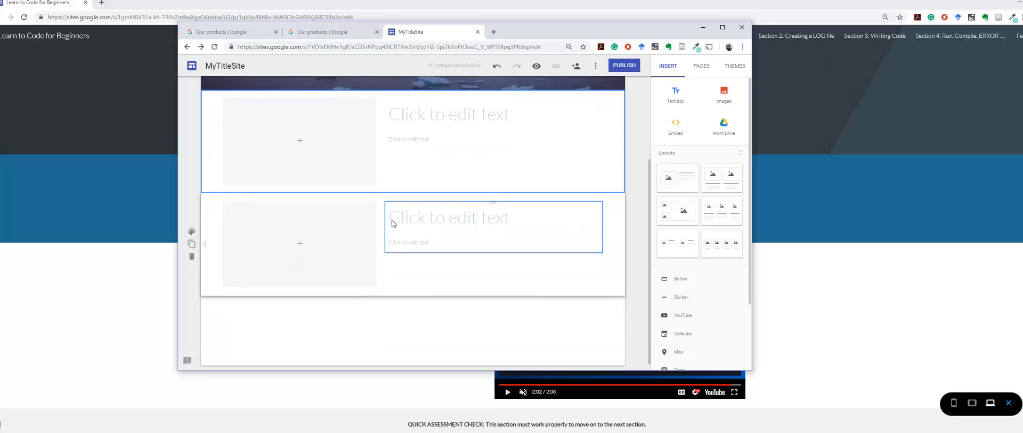
click(404, 229)
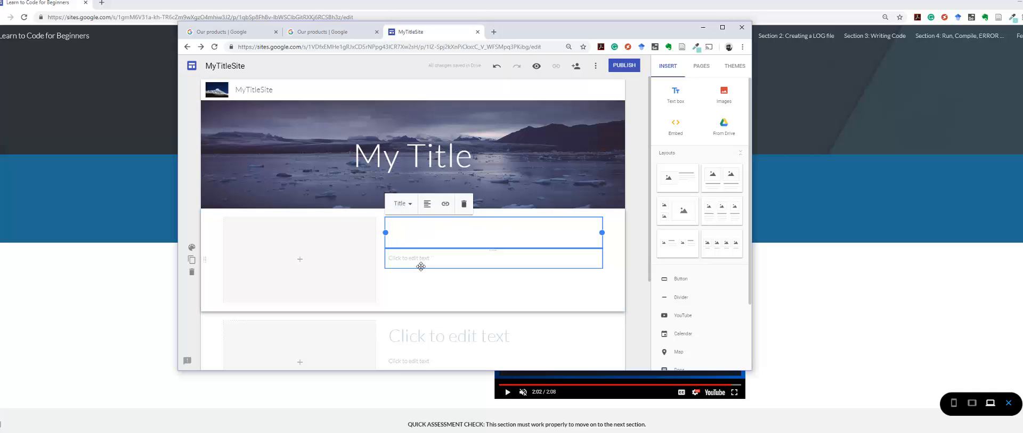
click(312, 249)
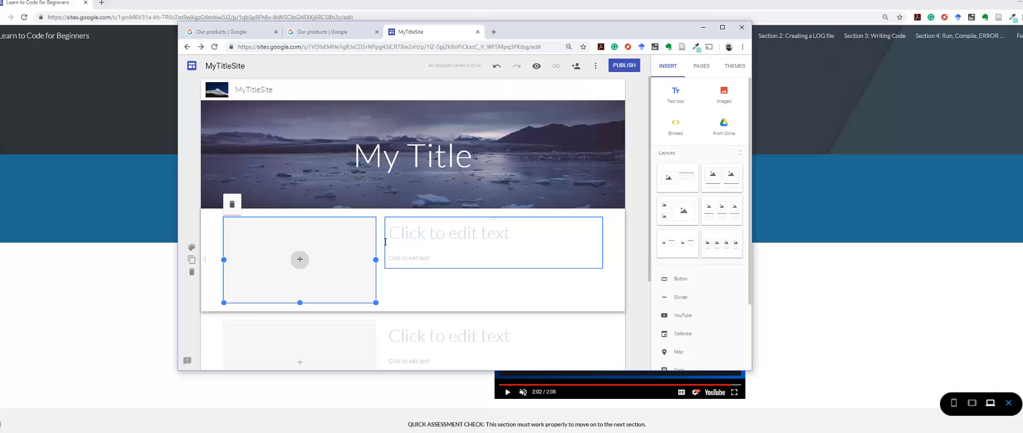
click(430, 234)
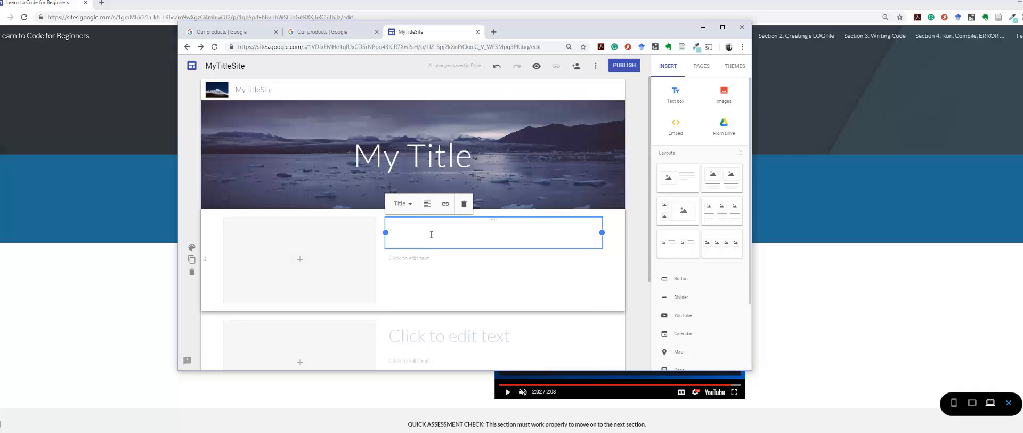
click(480, 260)
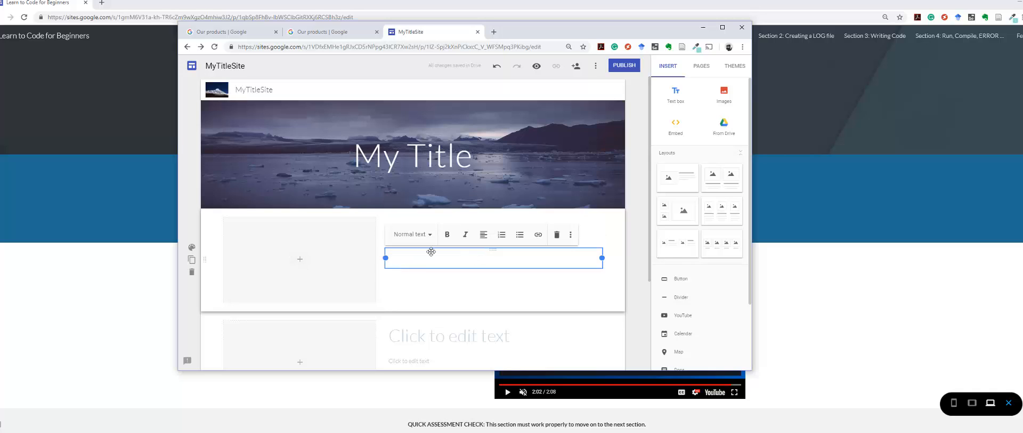
click(316, 256)
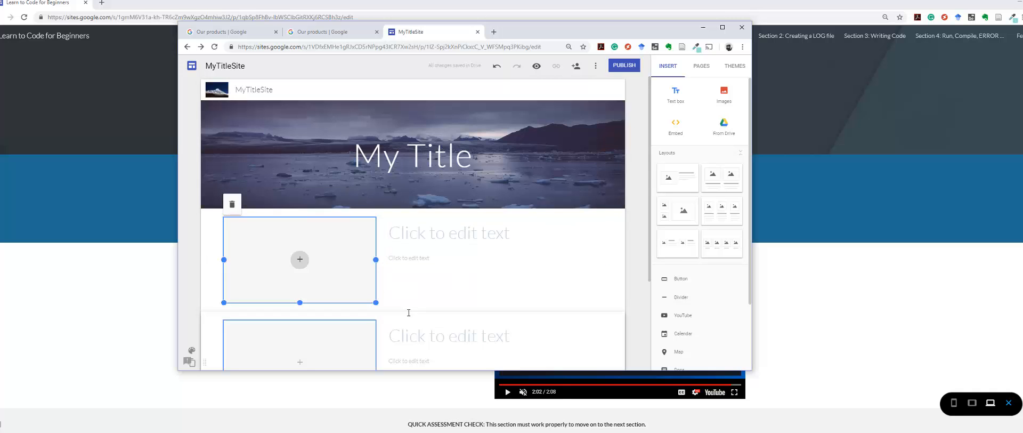
Step: Try the Emphasis 2 style on the first content section and set its background to the gallery photo of light diagonal panels
click(192, 249)
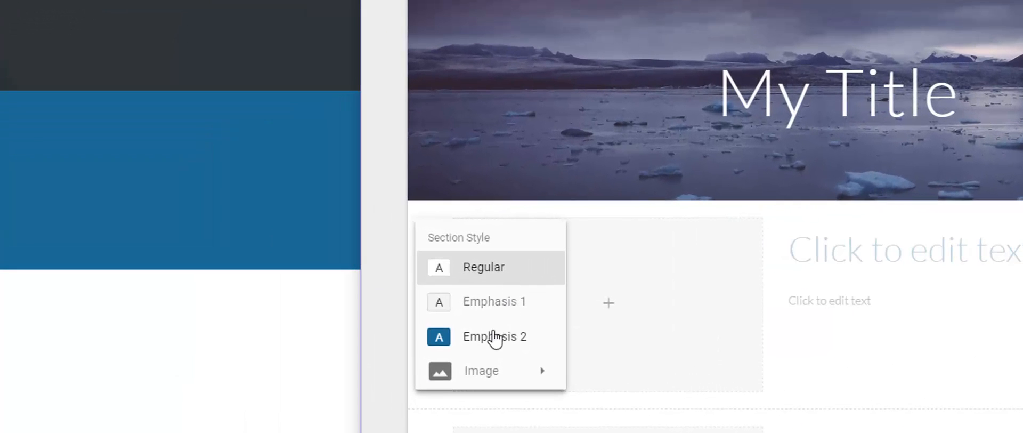
click(495, 338)
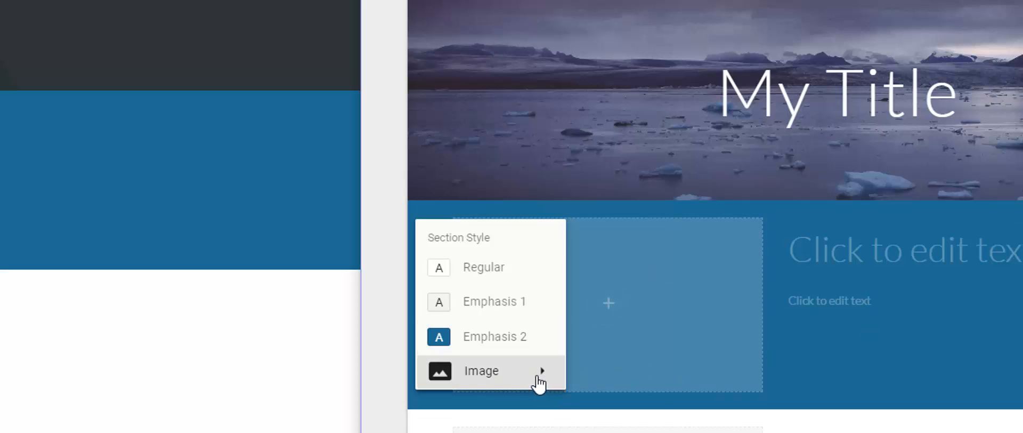
mouse_move(542, 384)
click(612, 424)
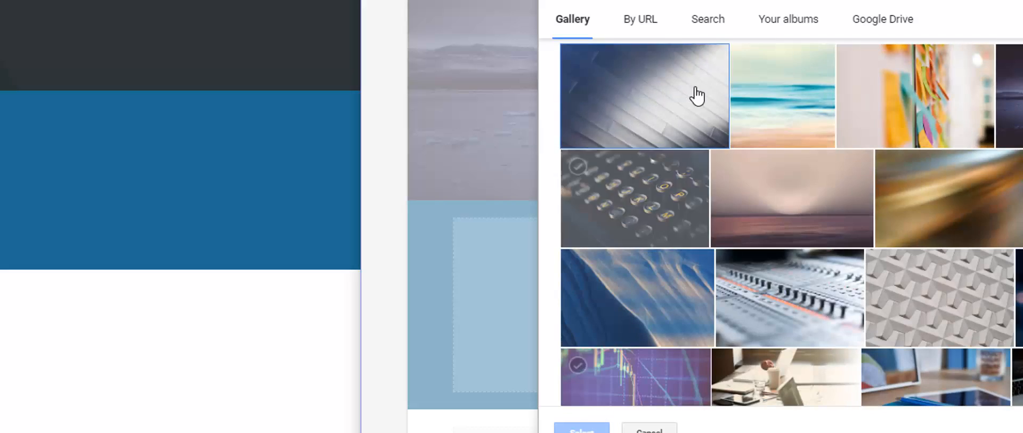
click(693, 93)
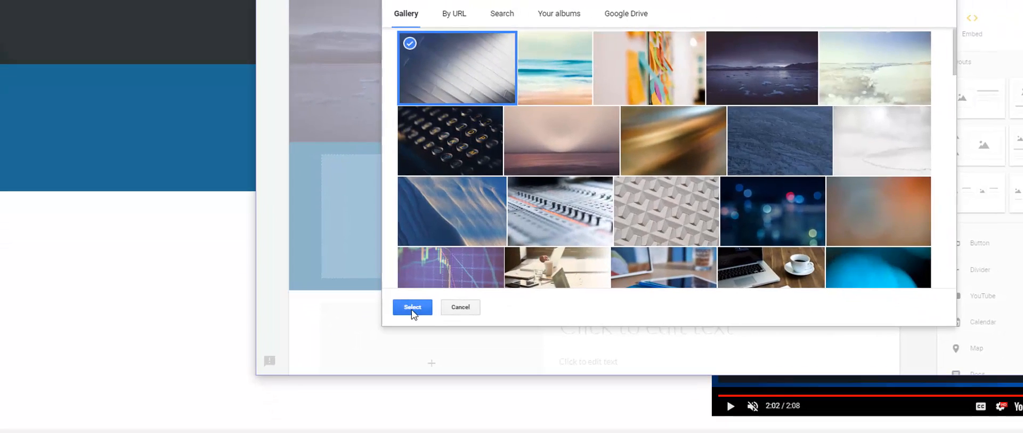
click(572, 425)
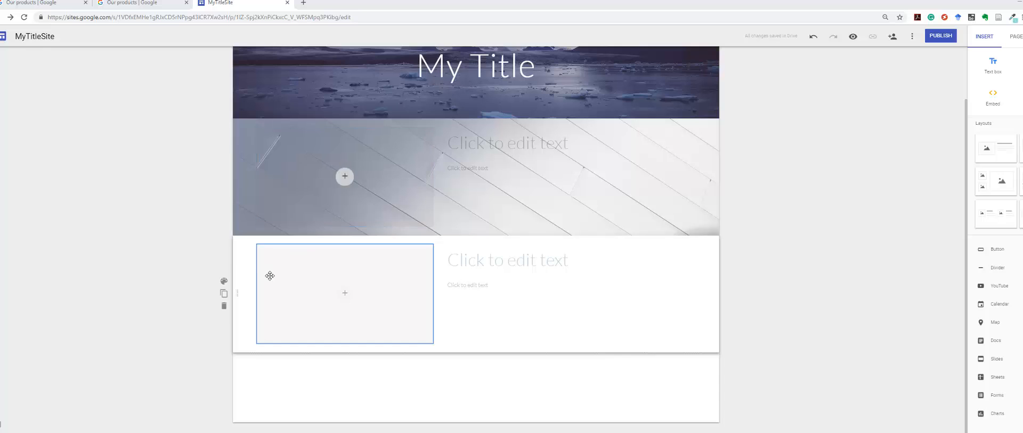
Step: Delete the second, empty content section
click(239, 259)
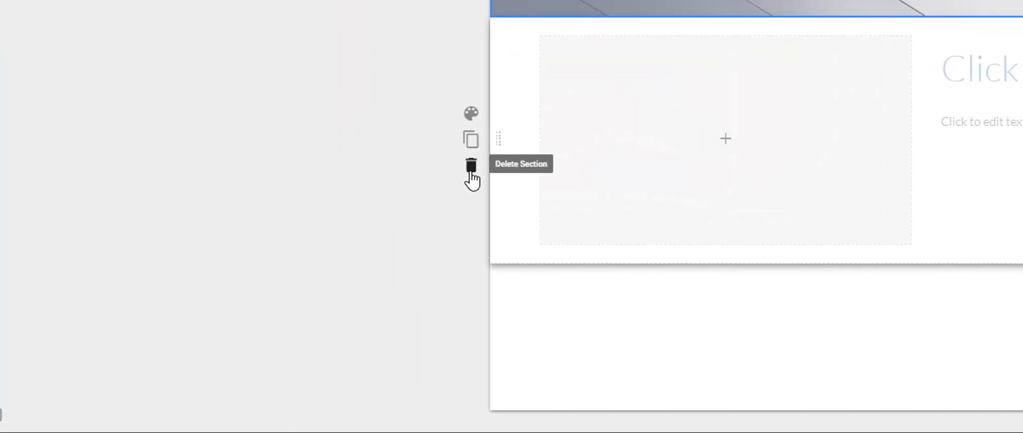
click(332, 245)
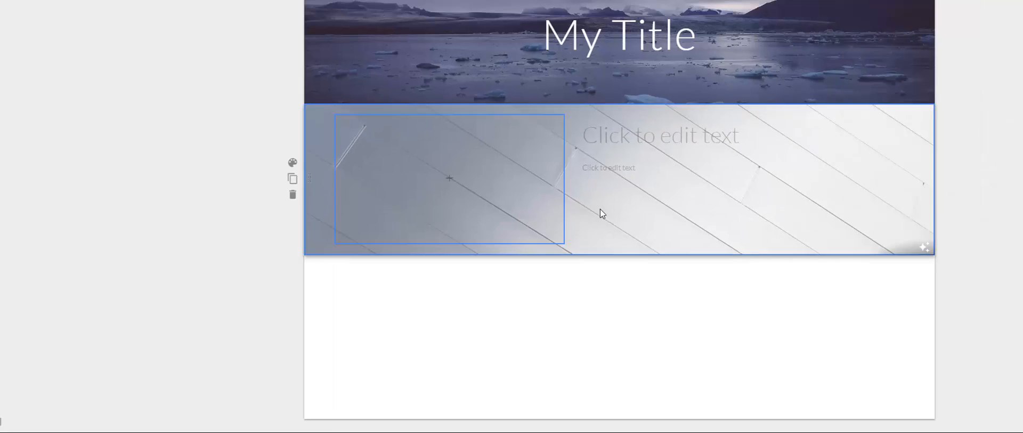
Step: Enter "Lesson 1" as the content section's heading and the filler text "Fkjdbfo irbfirgbrpigjprewo" below it
click(609, 136)
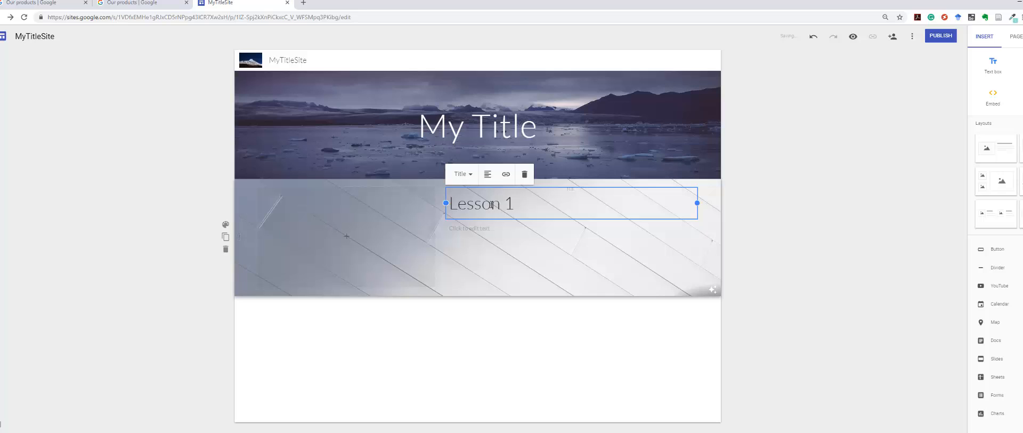
click(483, 229)
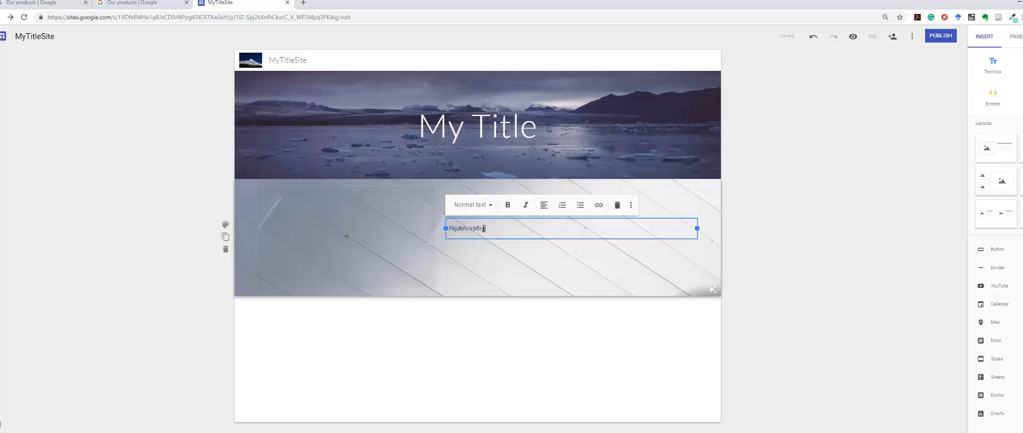
click(558, 277)
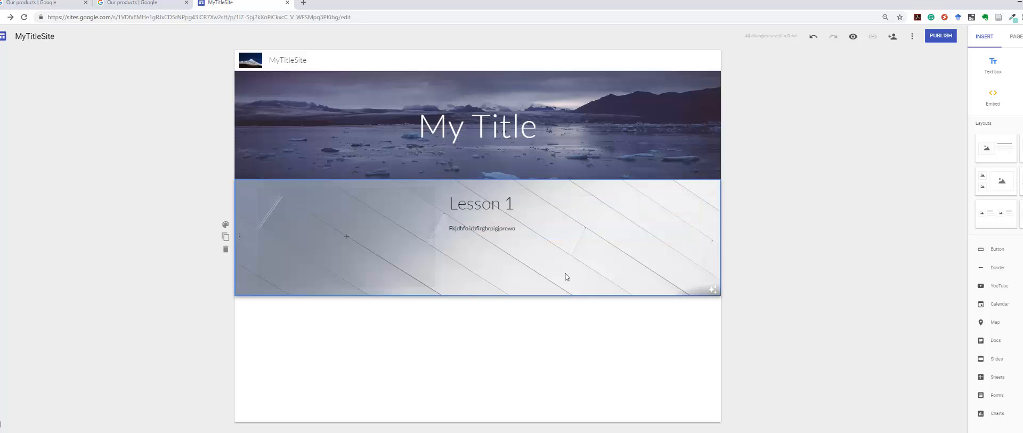
Step: Start selecting an existing image for the placeholder beside Lesson 1, browsing the Search and By URL sources and opening Google Drive
click(346, 237)
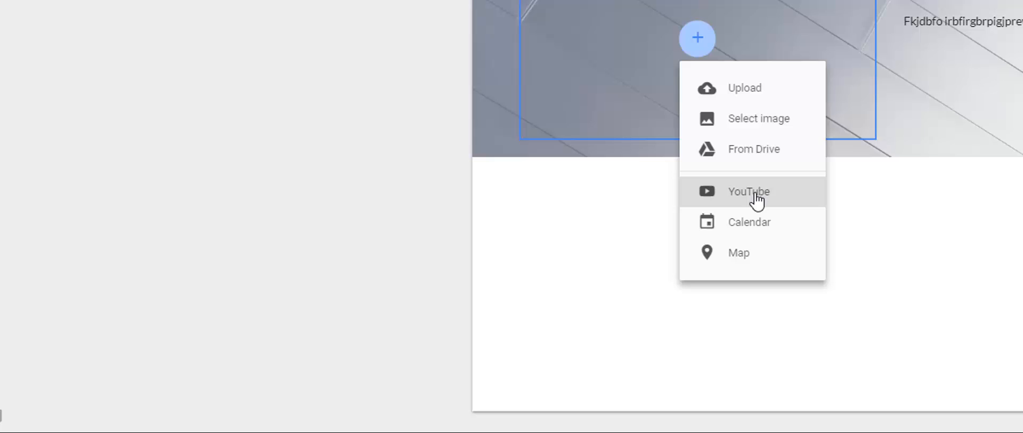
click(773, 123)
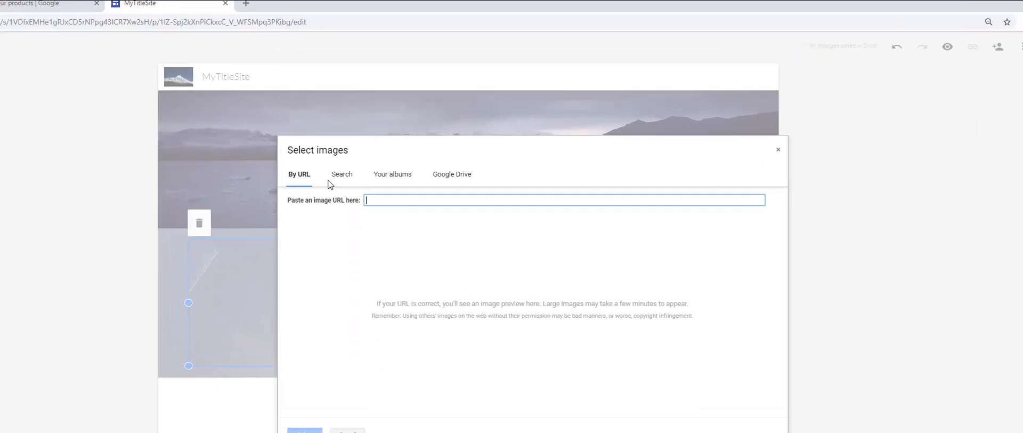
click(341, 175)
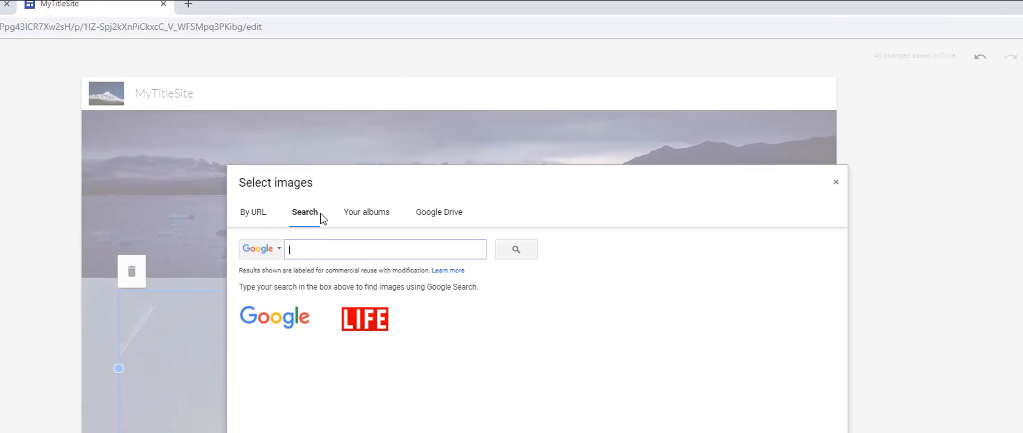
click(392, 174)
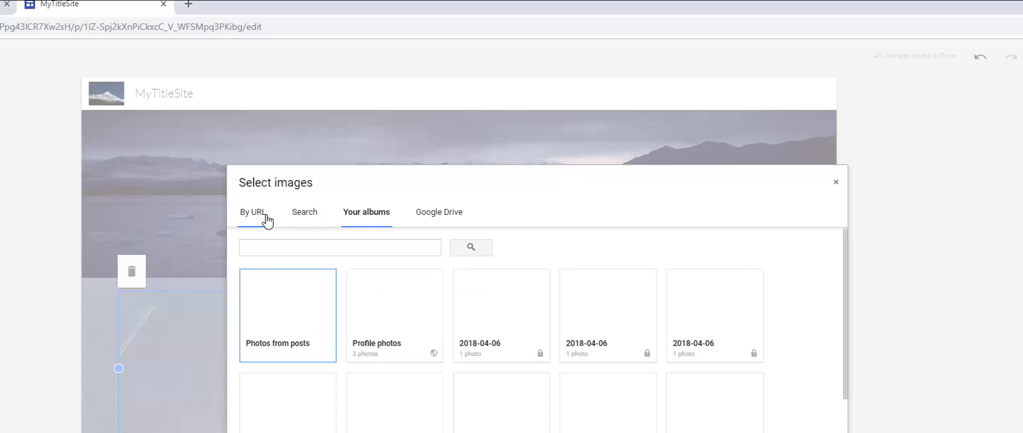
click(266, 220)
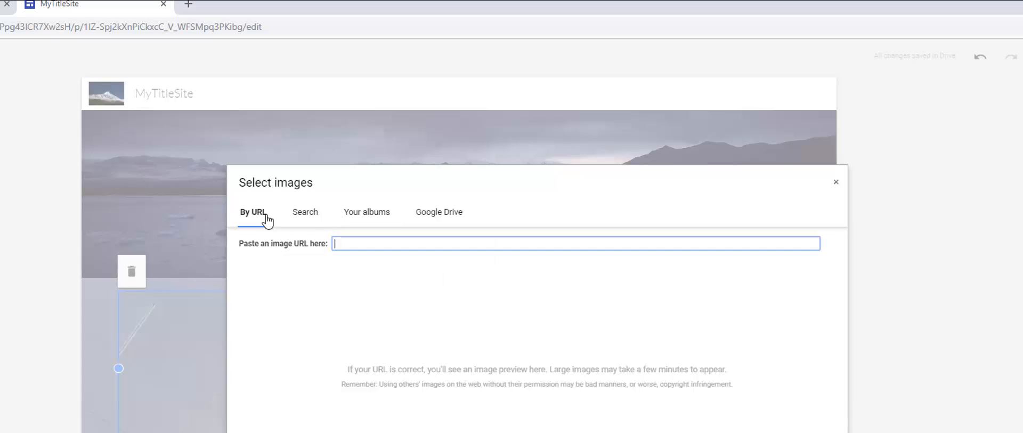
click(423, 217)
click(382, 216)
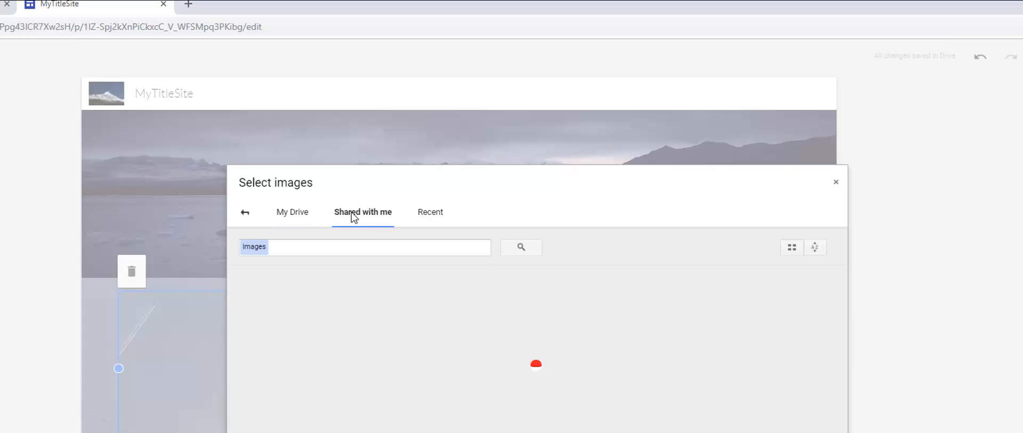
Step: Search My Drive for "mountain" and insert Mountains.bmp into the image placeholder beside Lesson 1
click(297, 222)
click(322, 245)
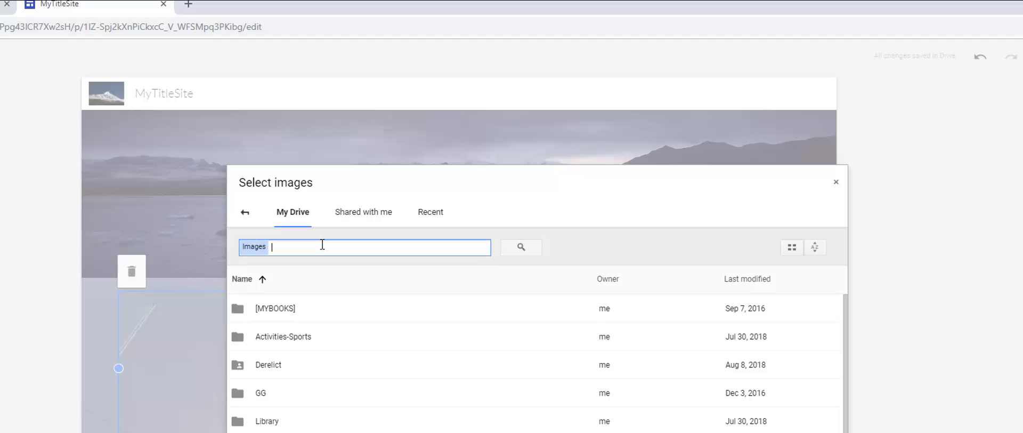
text(mou)
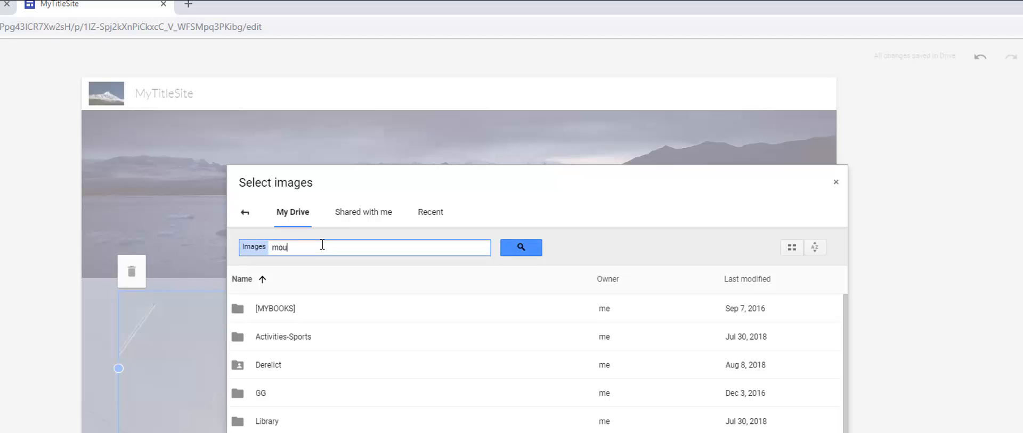
key(BackSpace)
text(md)
text(ntain)
key(Return)
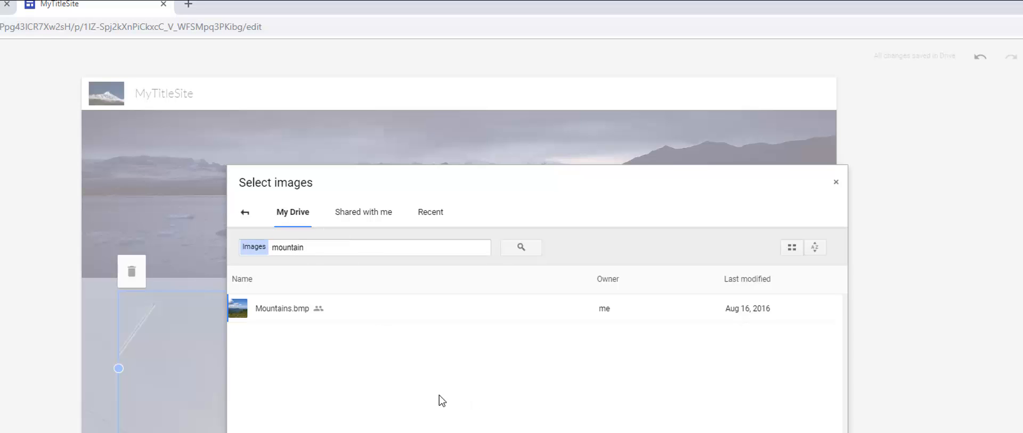
double_click(270, 313)
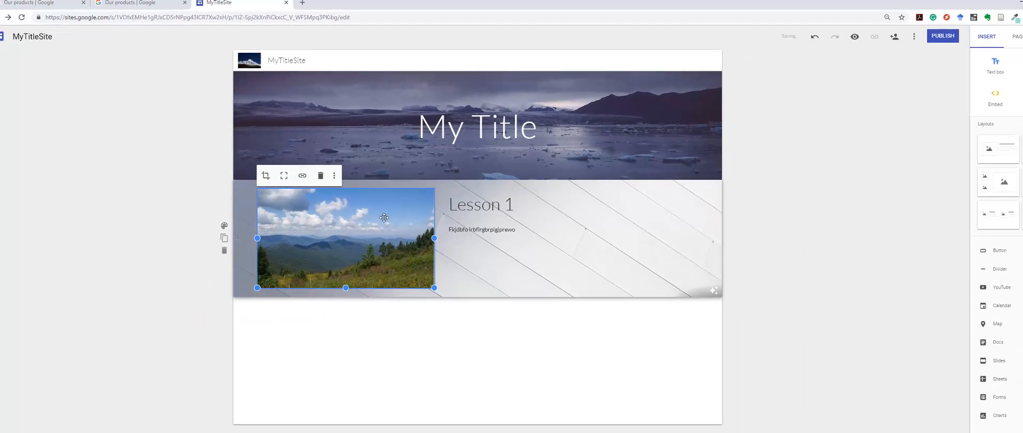
click(128, 259)
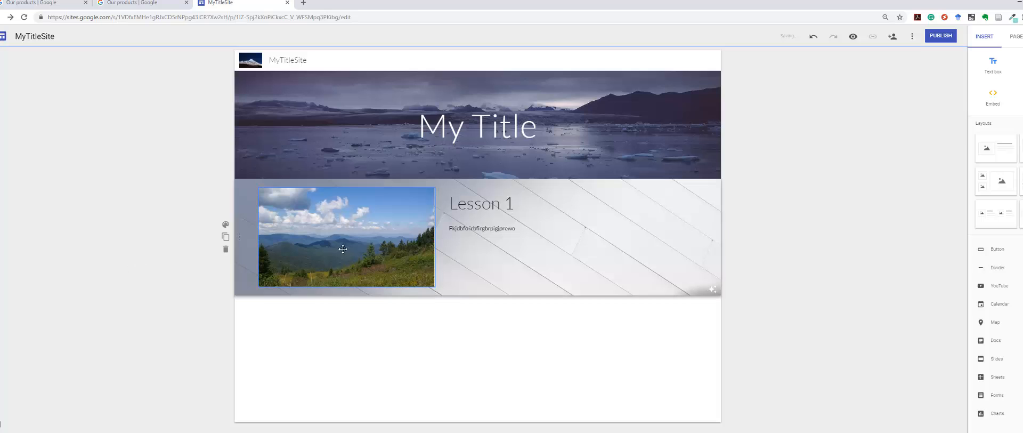
Step: Duplicate the Lesson 1 section and change the copy's heading to "Lesson 2"
click(345, 250)
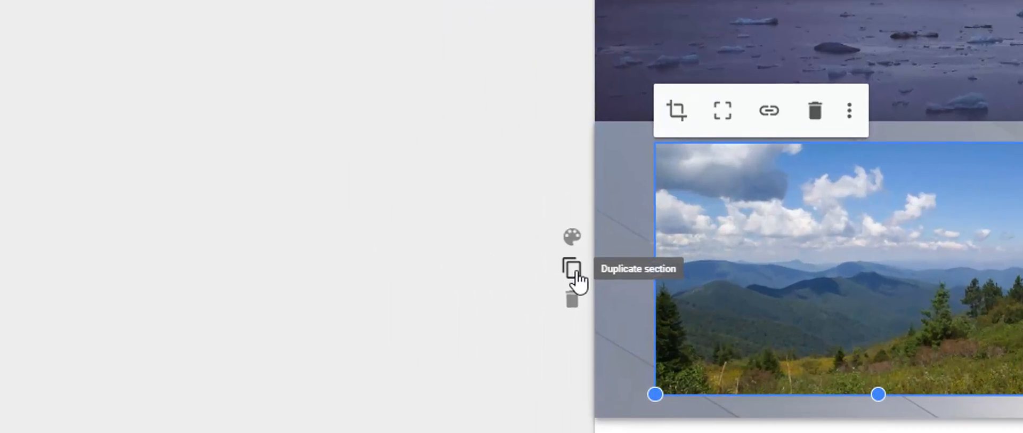
click(227, 238)
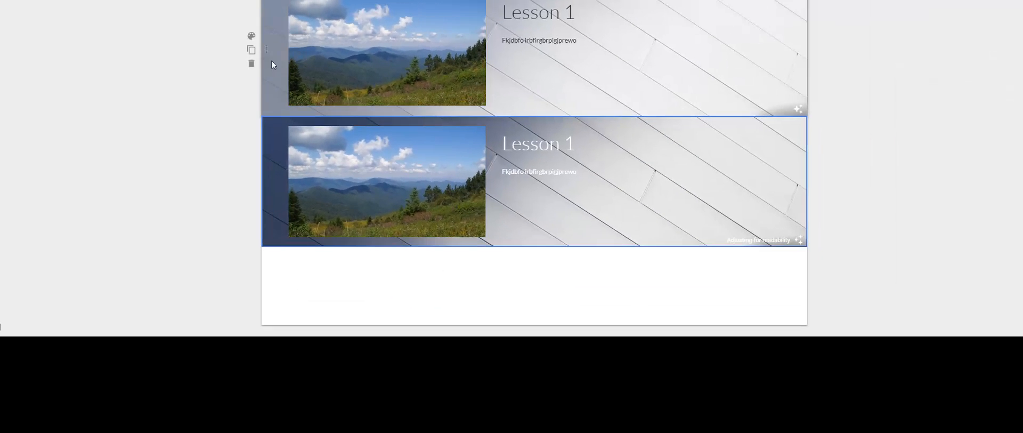
click(392, 176)
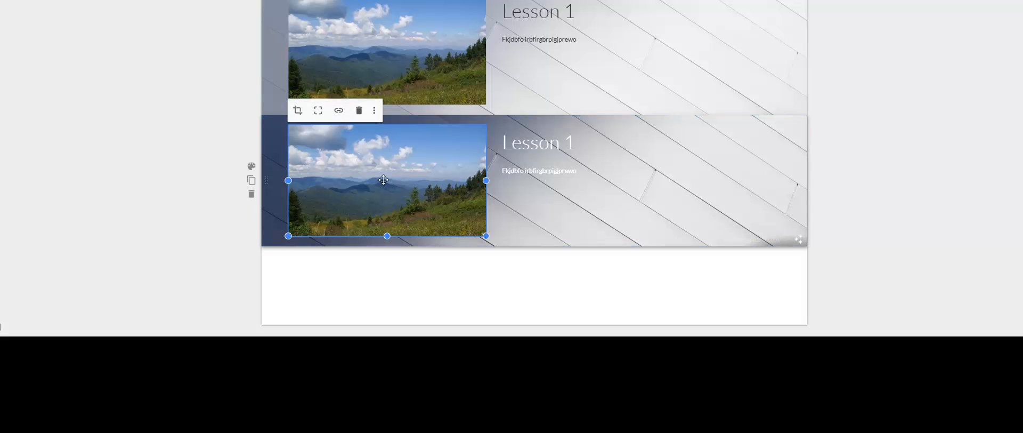
click(575, 143)
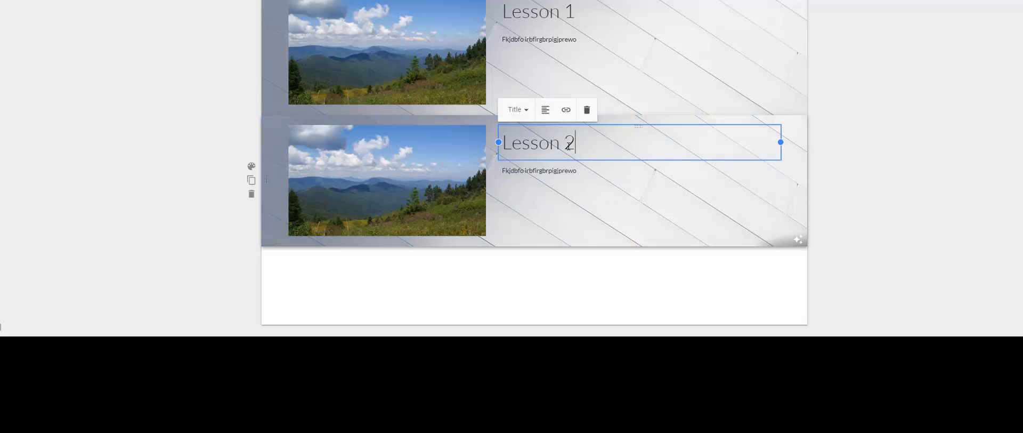
click(142, 128)
Step: Move the Lesson 2 section above the Lesson 1 section
click(407, 170)
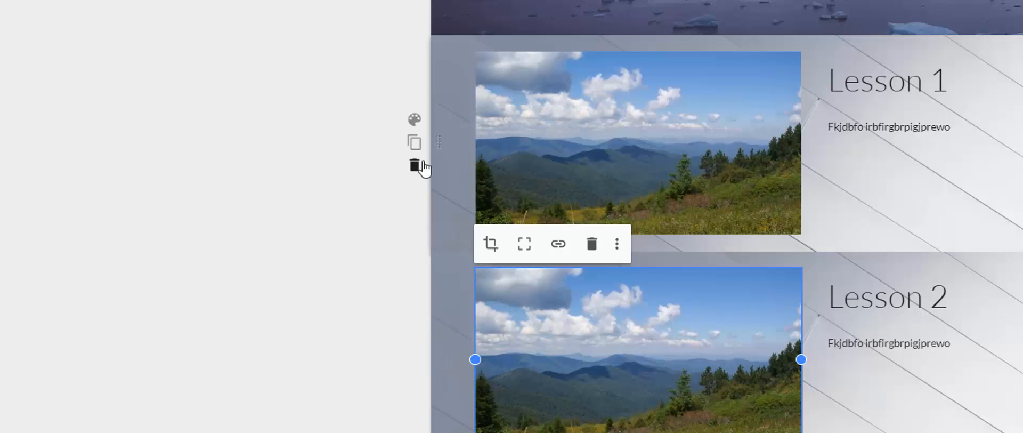
click(438, 136)
drag(441, 364, 457, 95)
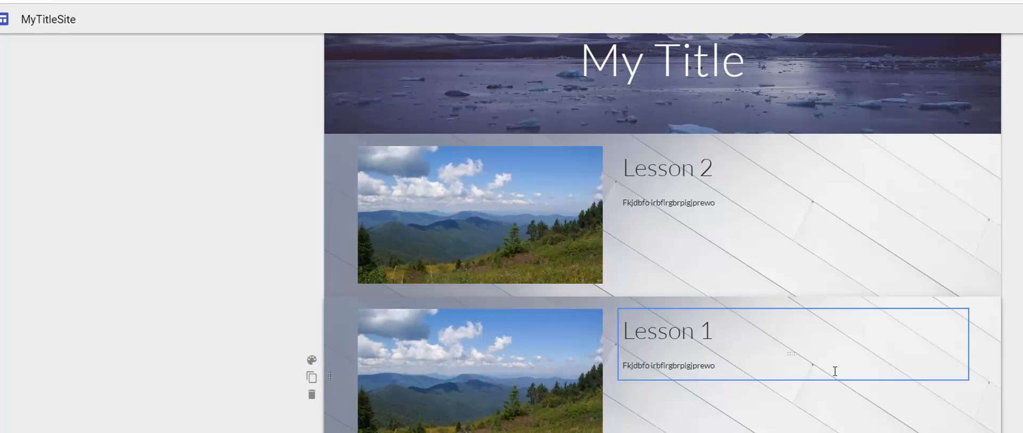
Step: Search Google images for "cats" and insert the white odd-eyed cat picture below the Lesson 1 section
scroll(906, 311, up, 2)
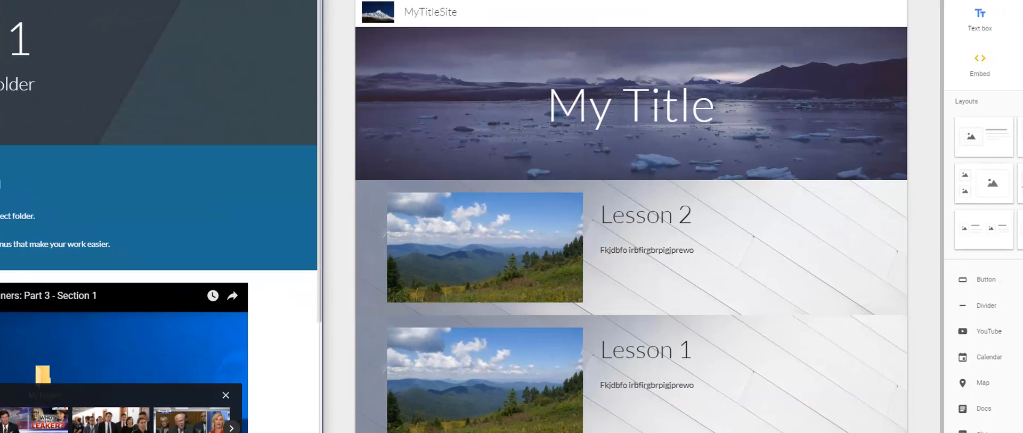
scroll(17, 214, down, 6)
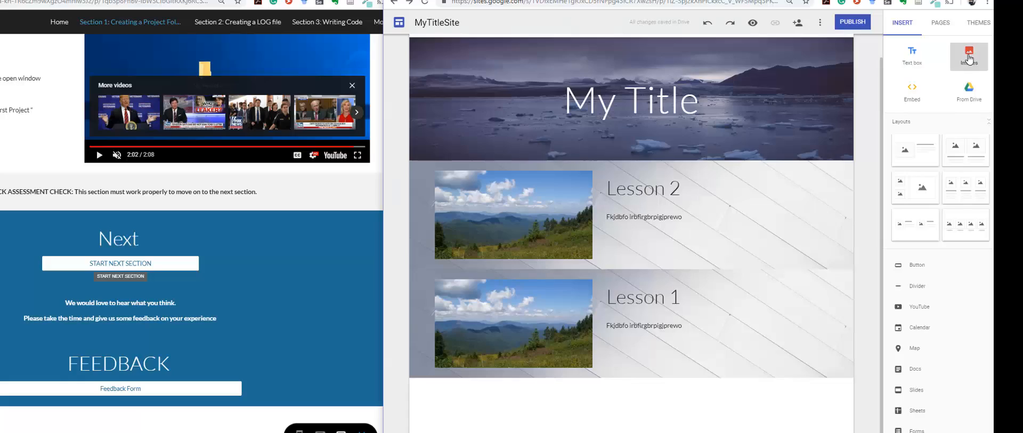
click(969, 60)
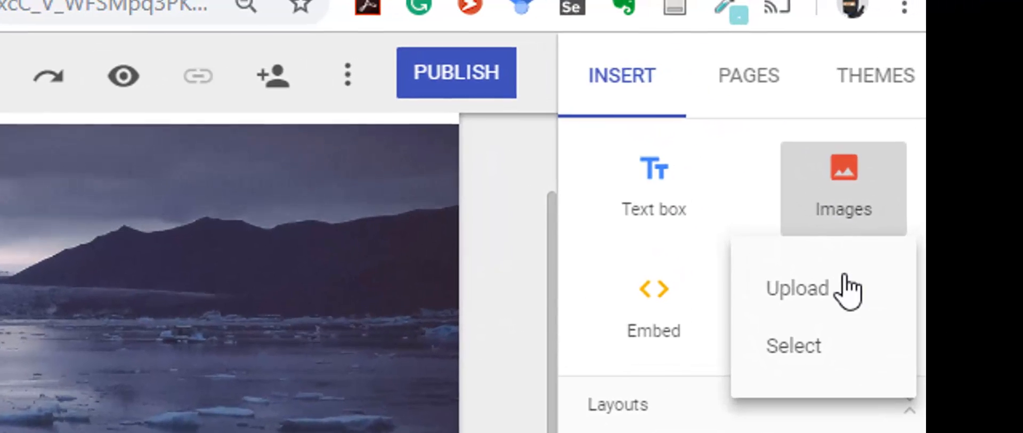
click(894, 212)
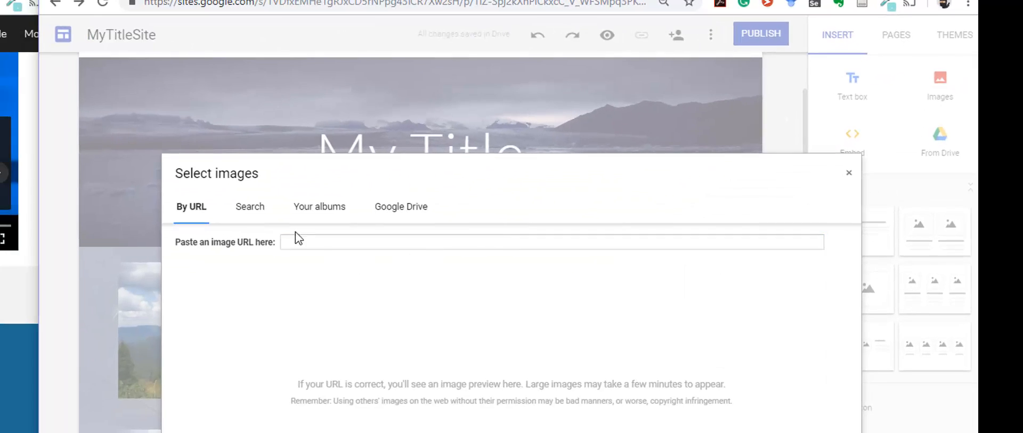
click(243, 213)
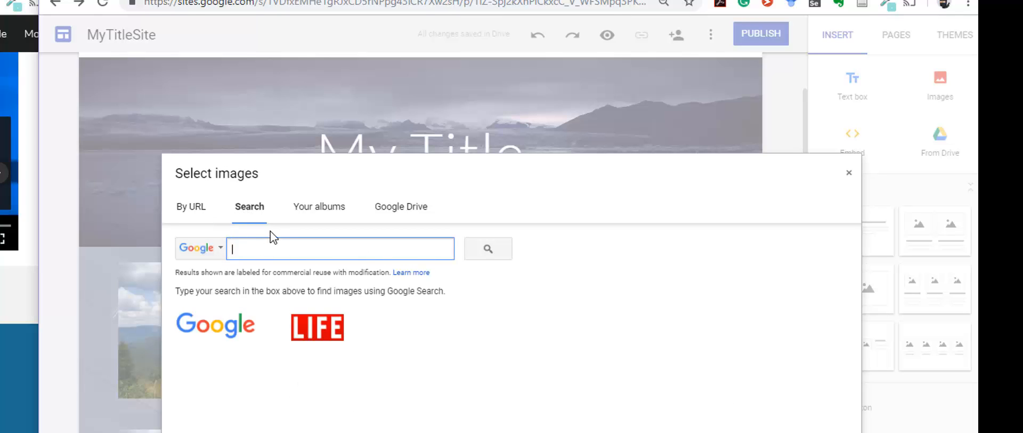
text(cats)
key(Return)
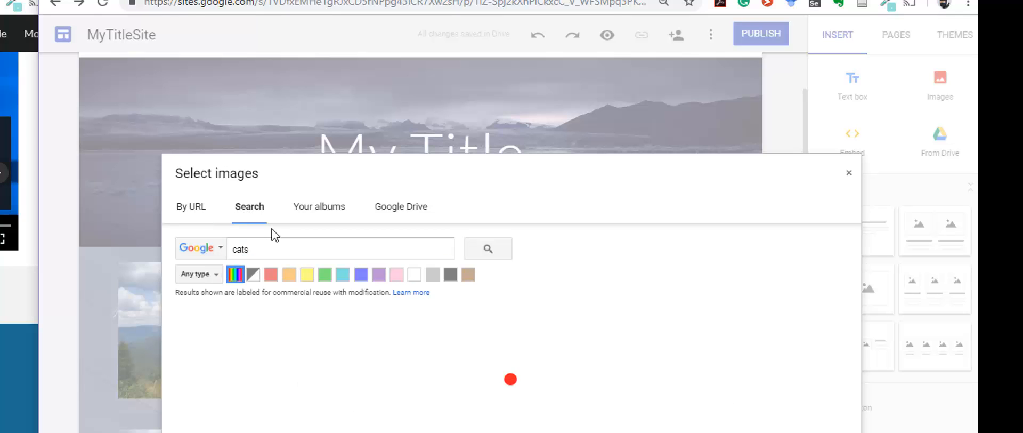
click(218, 349)
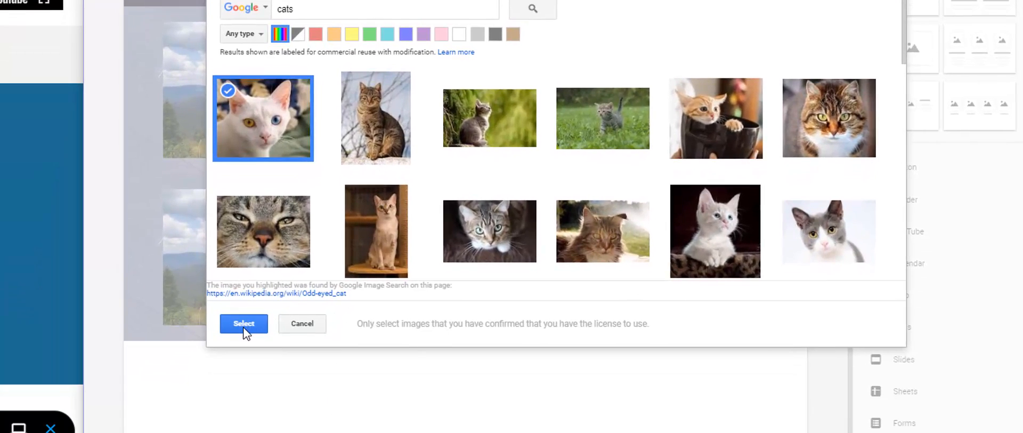
click(224, 427)
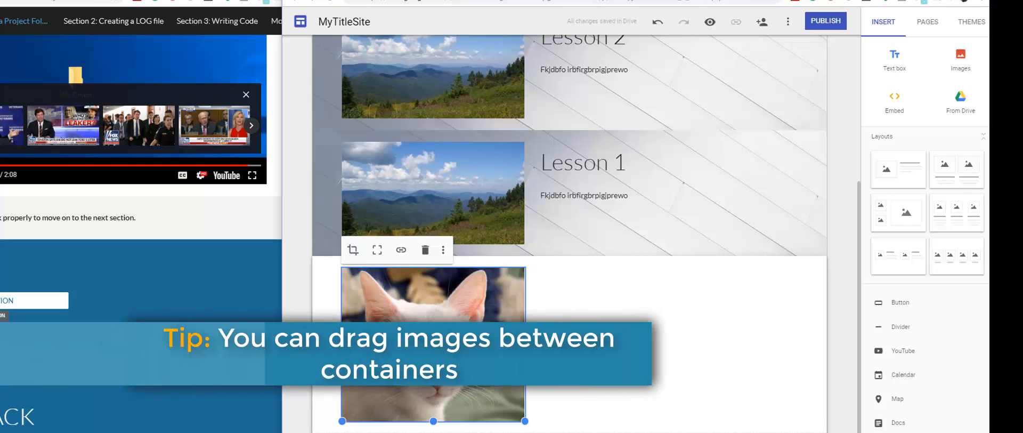
Step: Add an empty text box in a new section below Lesson 1
scroll(482, 392, up, 3)
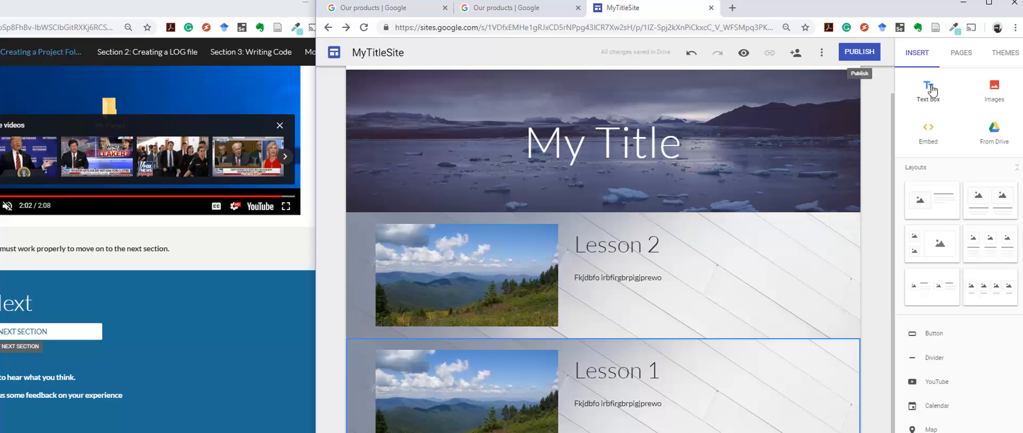
click(930, 88)
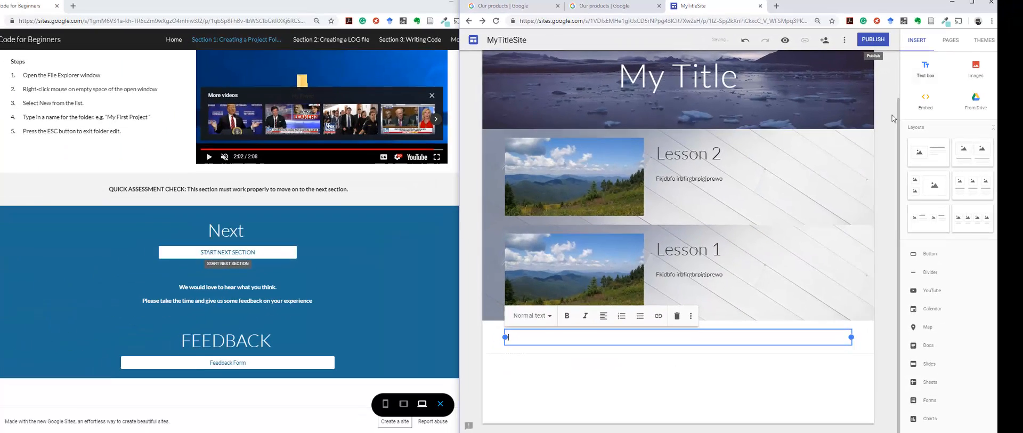
click(500, 344)
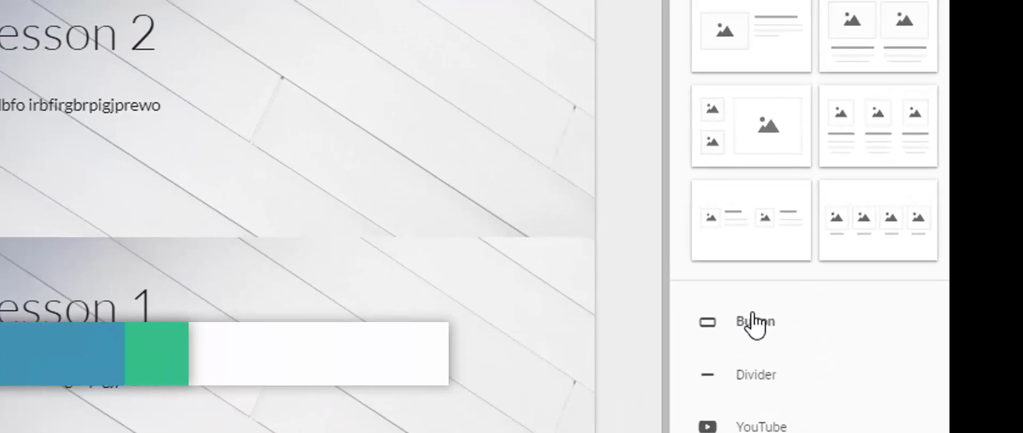
Step: Start a new button named "Next Lesson" and try to insert it with the link text "Add link later"
double_click(754, 322)
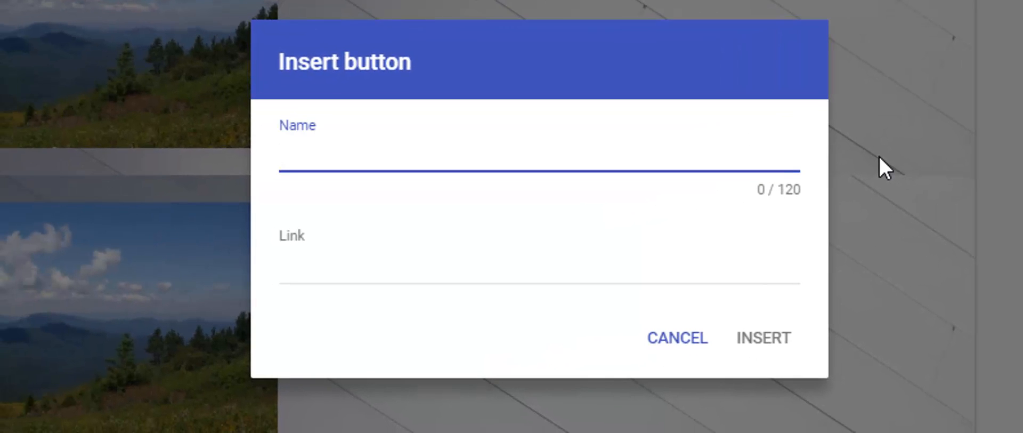
text(Next )
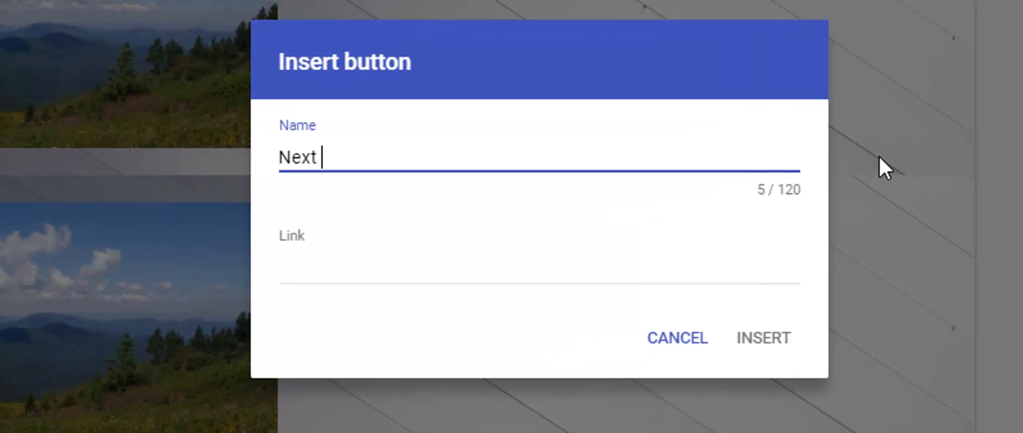
text(Lesson)
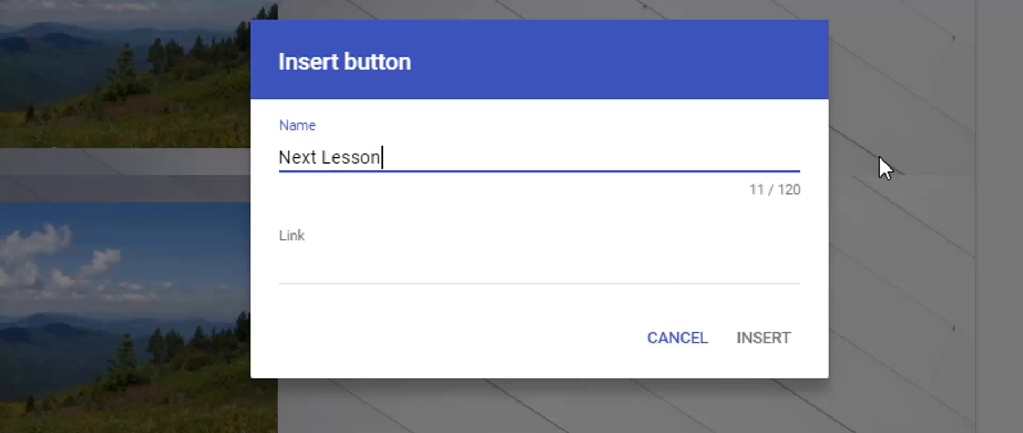
click(762, 339)
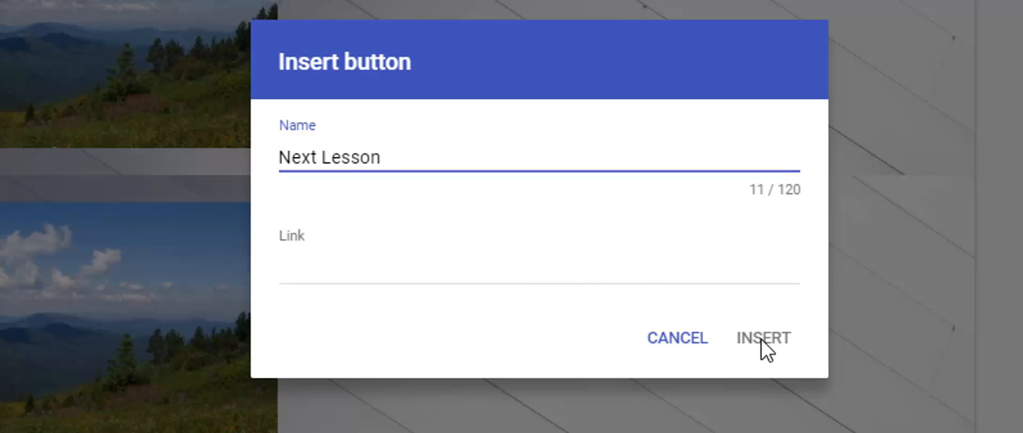
click(336, 269)
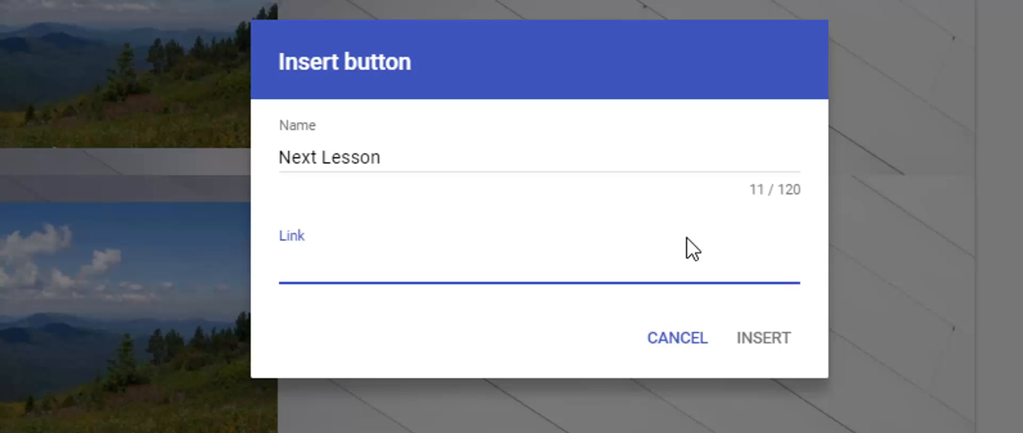
text(Add)
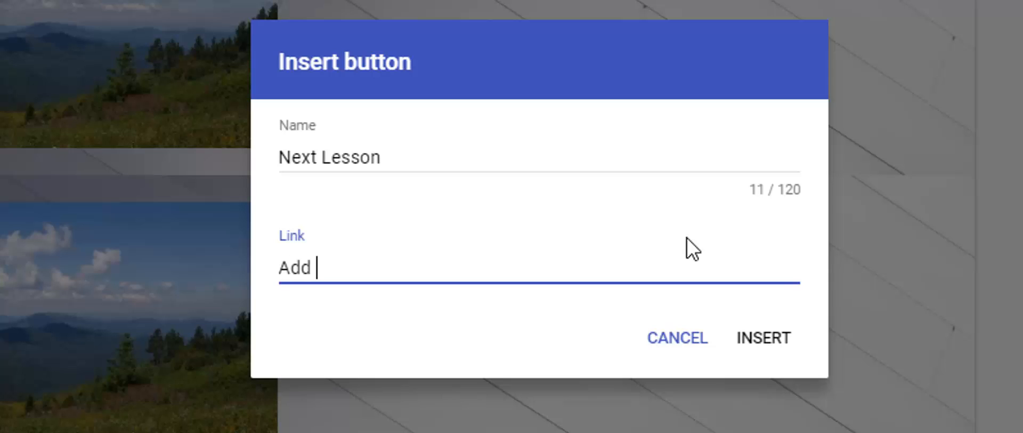
text( link later)
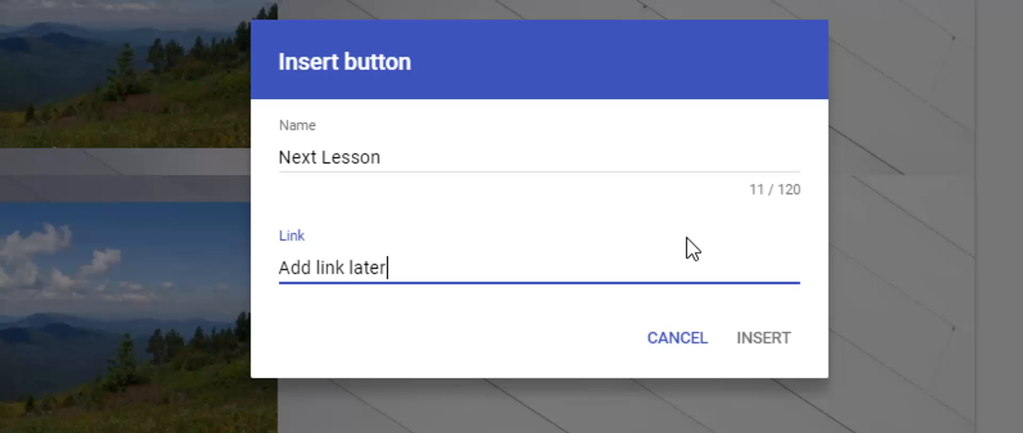
click(746, 341)
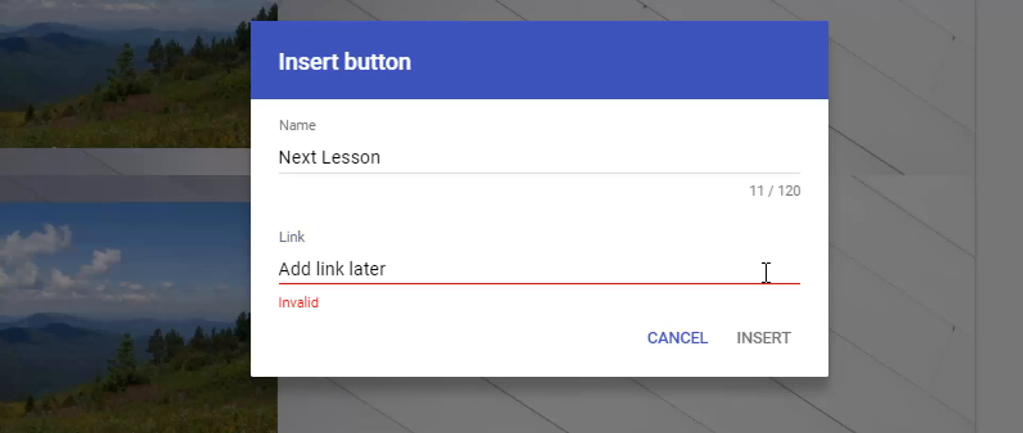
Step: Remove the spaces from the button's link text and put them back
click(347, 268)
key(BackSpace)
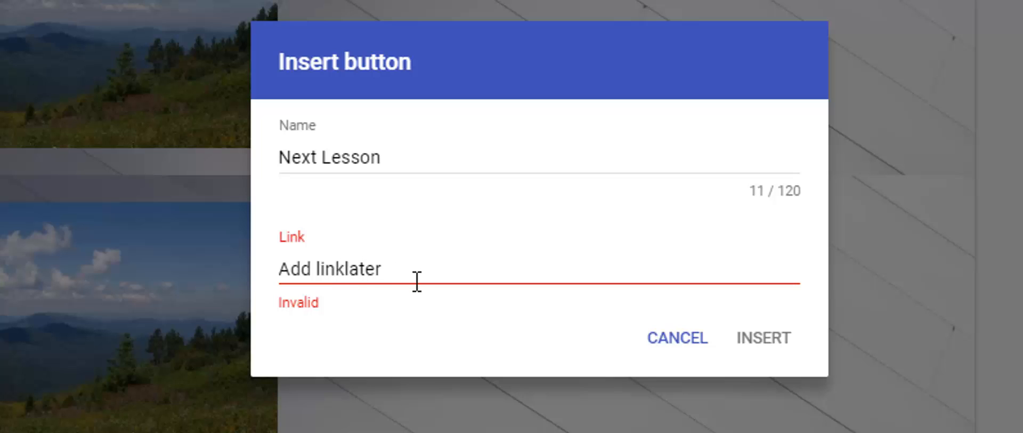
click(315, 269)
key(BackSpace)
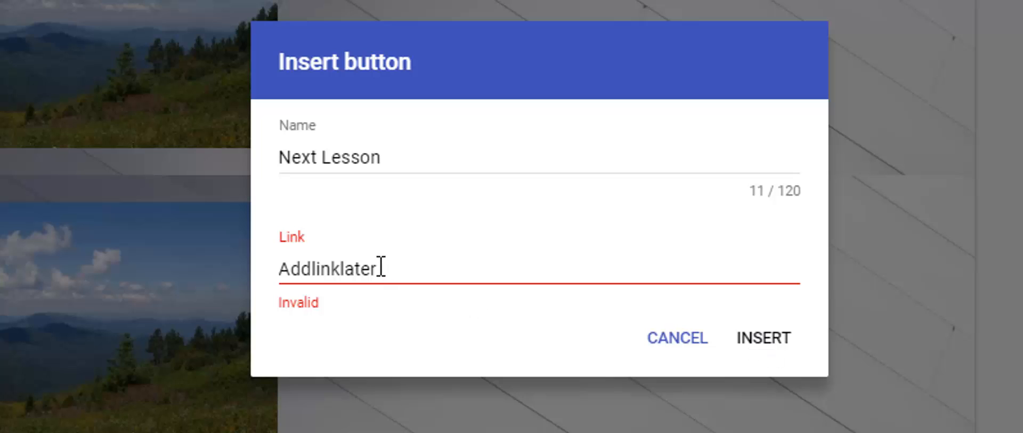
click(342, 264)
click(312, 266)
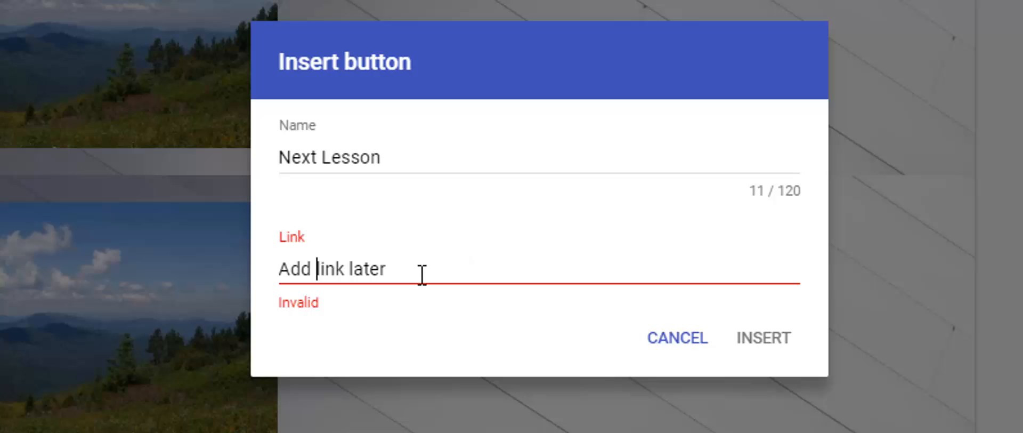
Step: Change the button's link text to "Addlinklater" without any spaces
drag(421, 275, 221, 286)
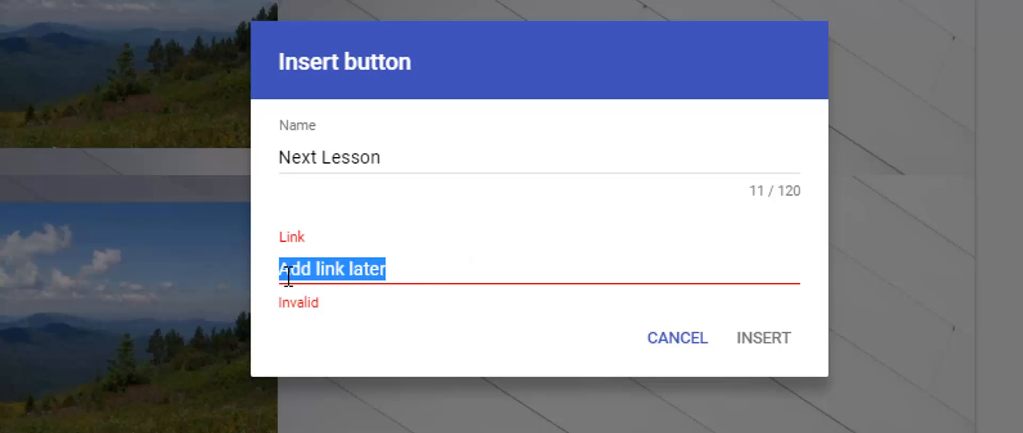
click(386, 266)
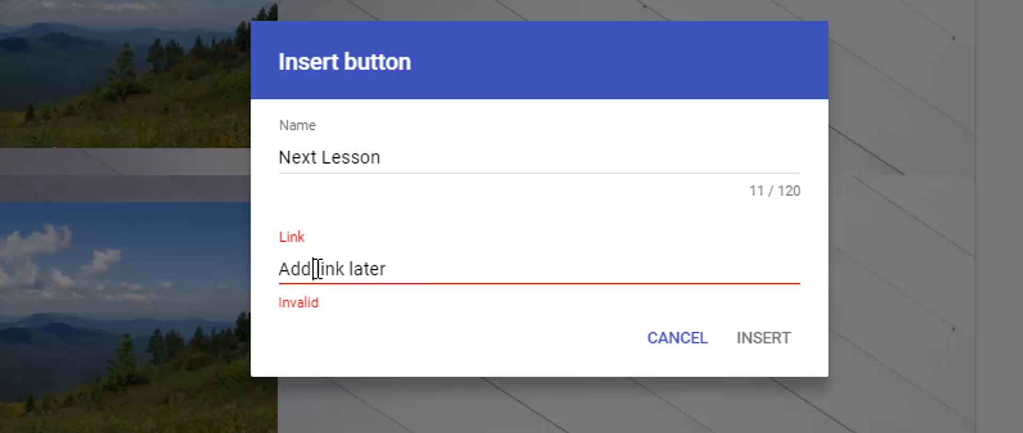
key(BackSpace)
key(Delete)
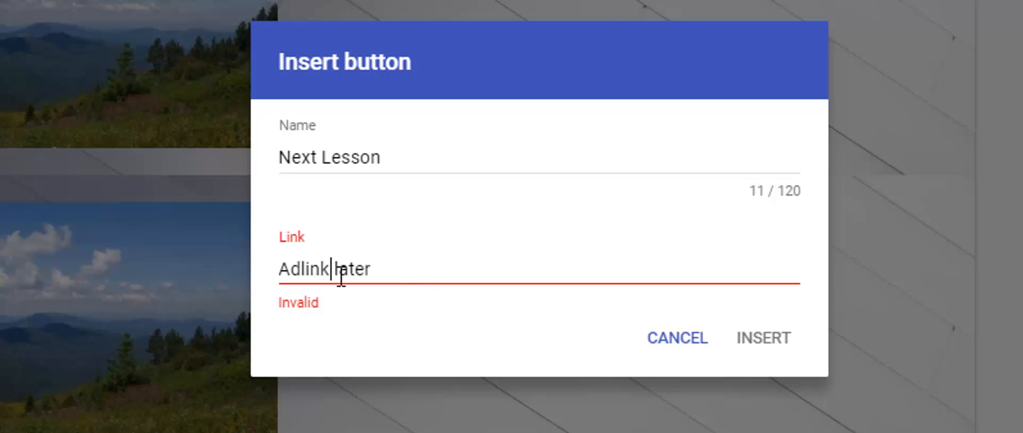
key(Delete)
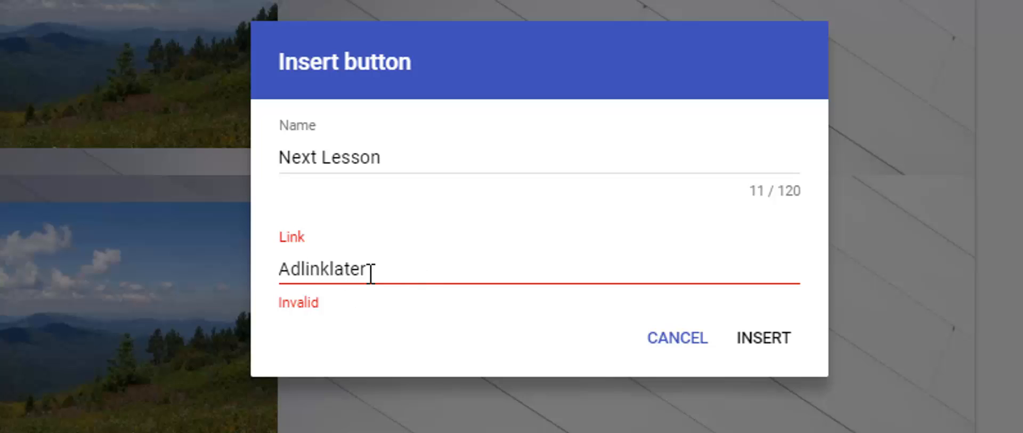
click(306, 273)
text(d)
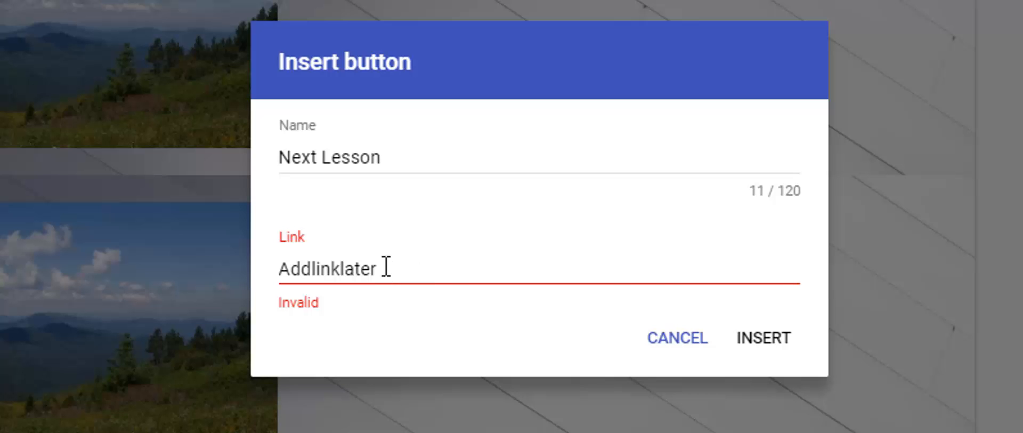
Step: Insert the Next Lesson button and centre it horizontally in its section
click(763, 342)
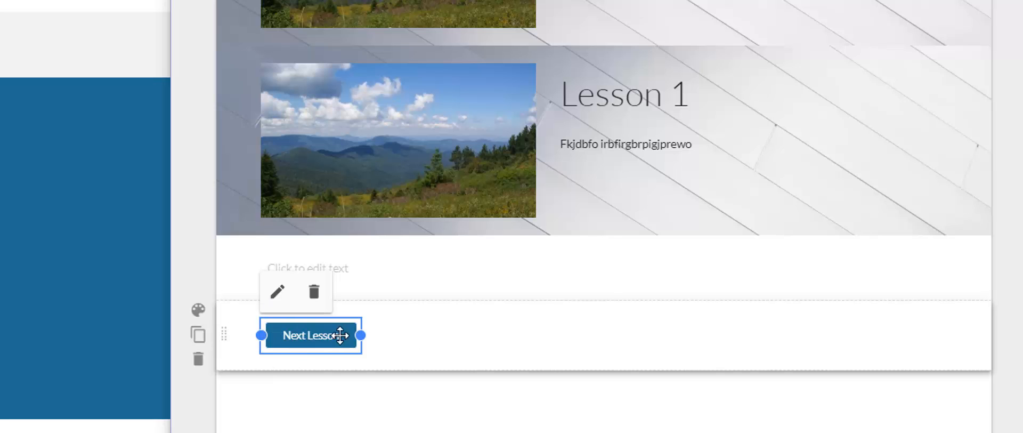
drag(335, 333, 629, 338)
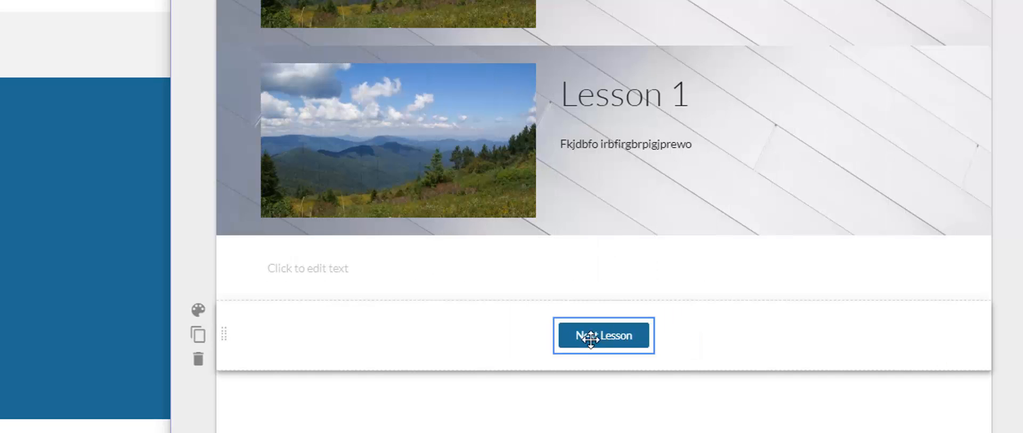
Step: Widen the Next Lesson button equally on both sides so it stays centred in its section
click(629, 335)
drag(653, 336, 786, 344)
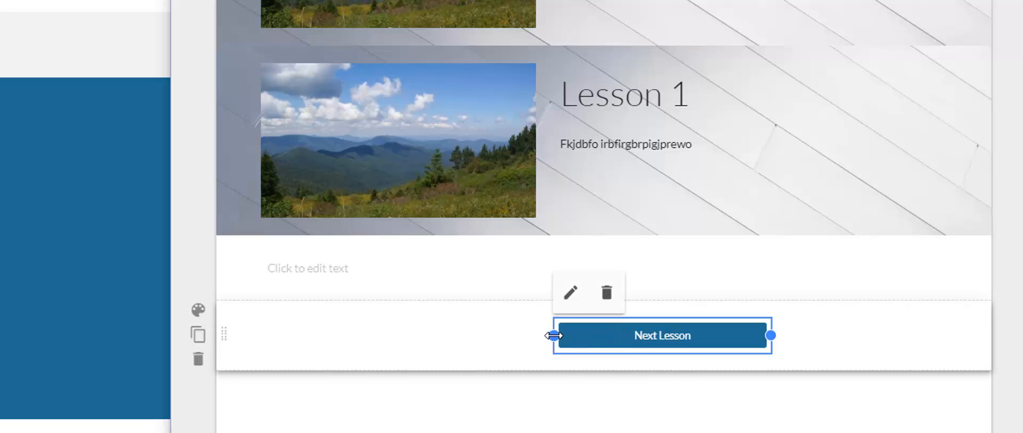
drag(554, 335, 416, 342)
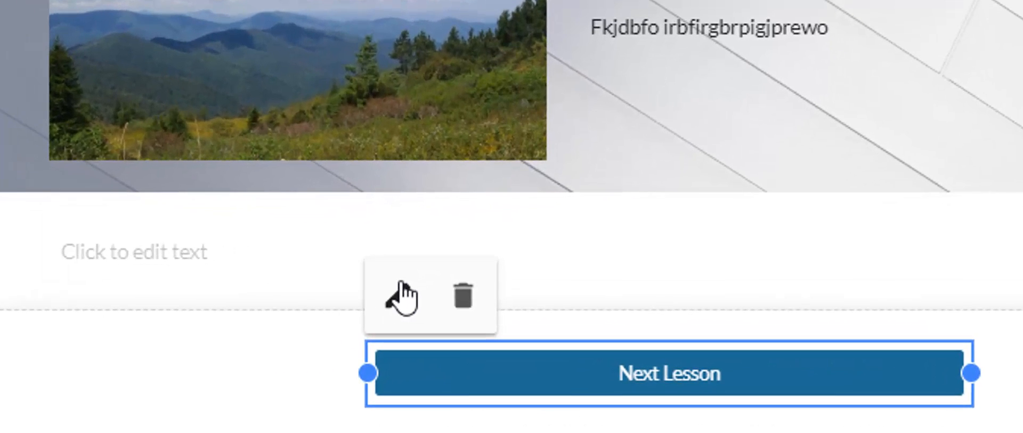
click(402, 296)
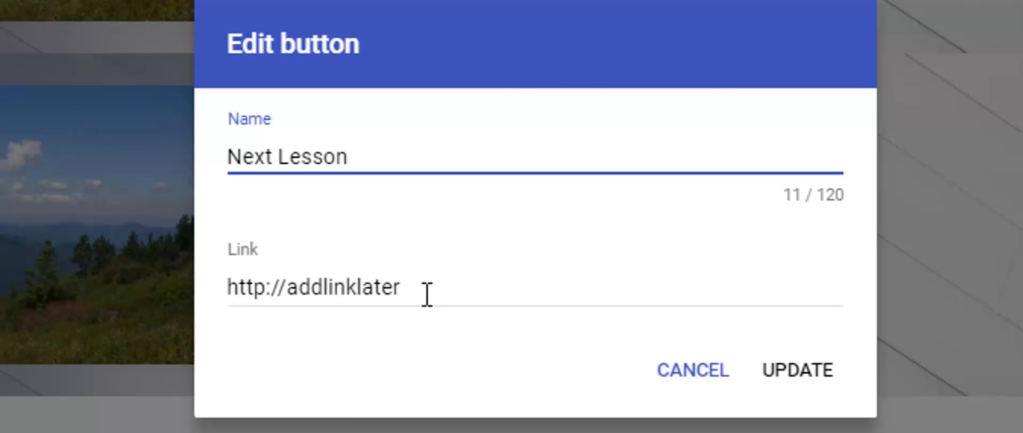
drag(427, 293, 287, 301)
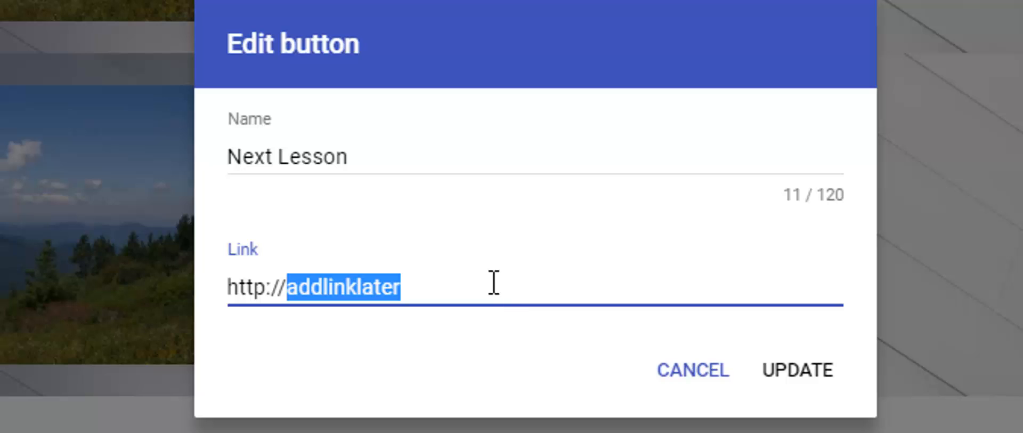
text(google.com)
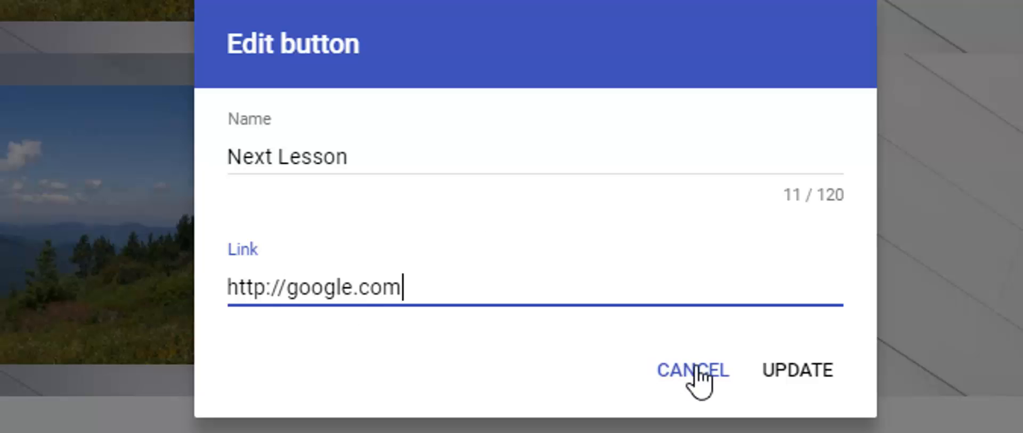
click(794, 368)
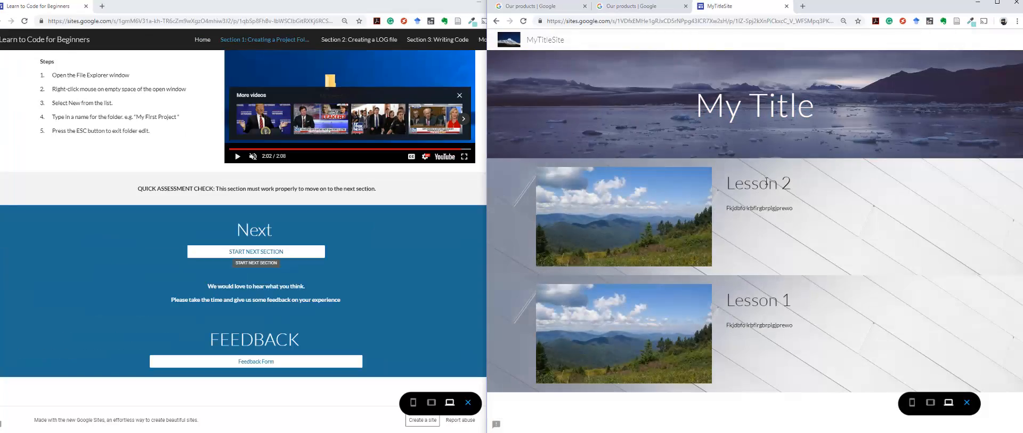
Step: Test the Next Lesson button's link in the site preview, close the opened page and leave the preview
scroll(767, 184, down, 1)
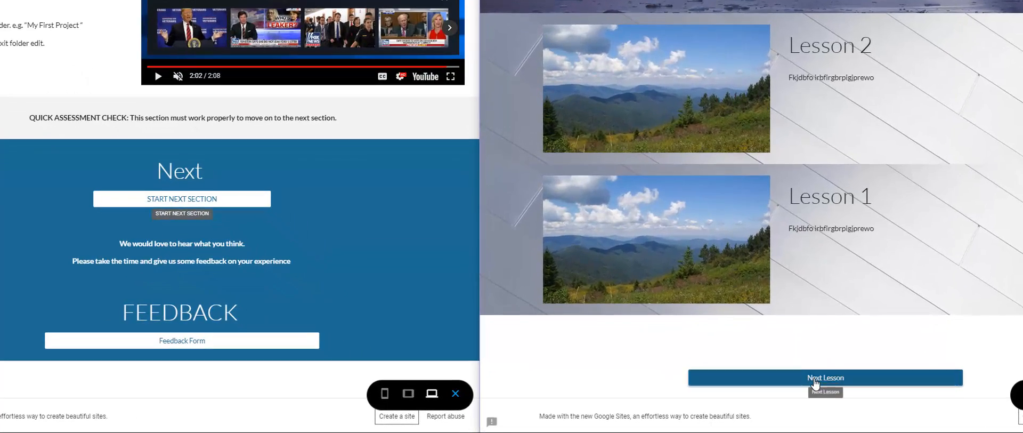
click(813, 383)
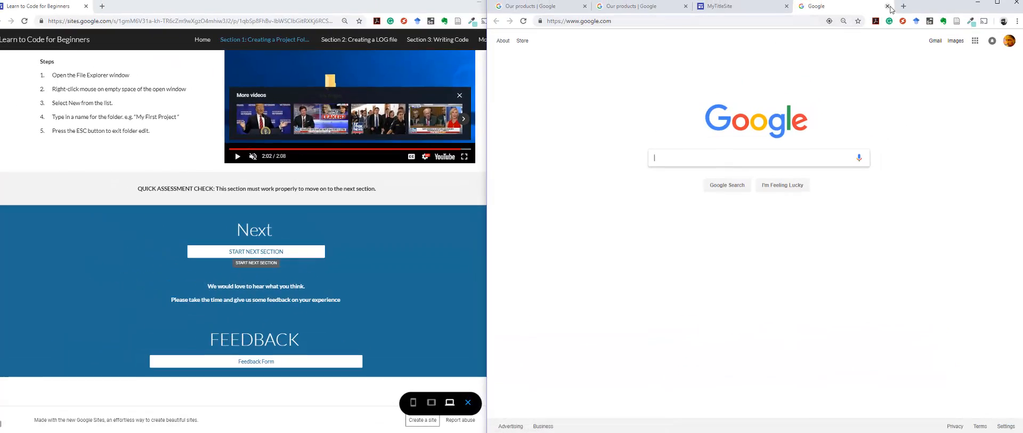
click(887, 7)
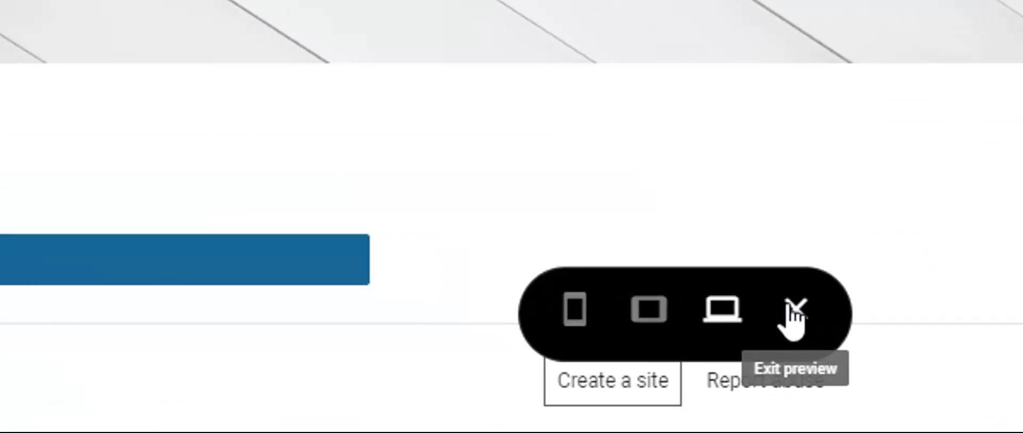
click(966, 402)
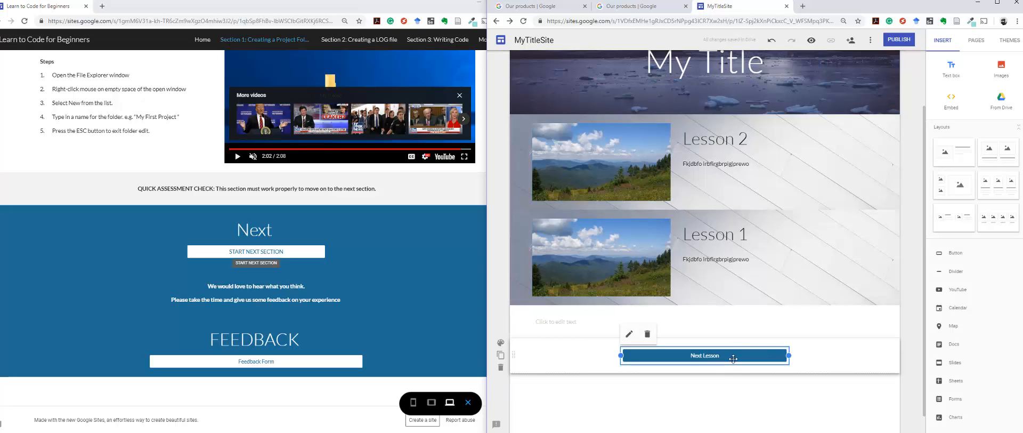
scroll(782, 244, up, 2)
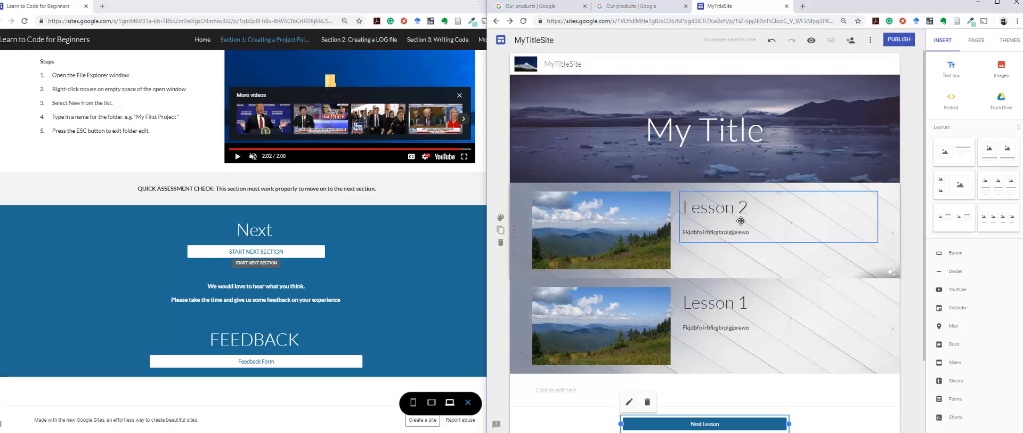
scroll(751, 240, down, 3)
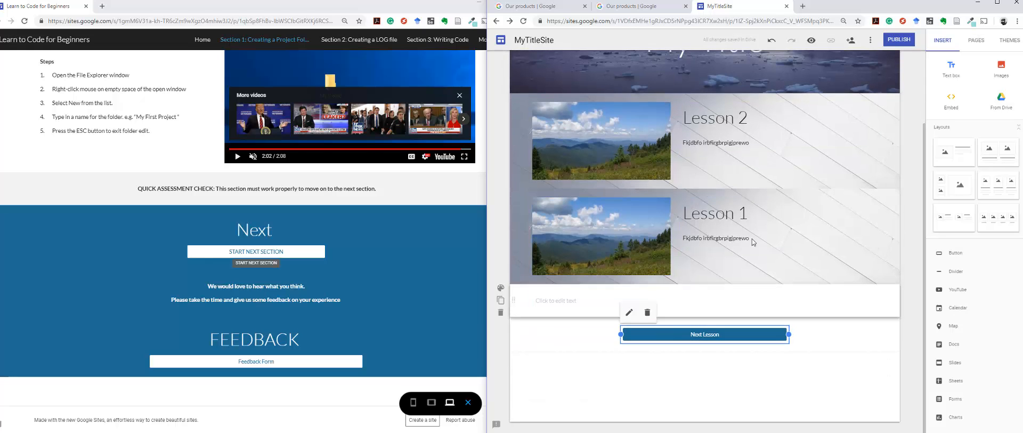
scroll(753, 241, up, 5)
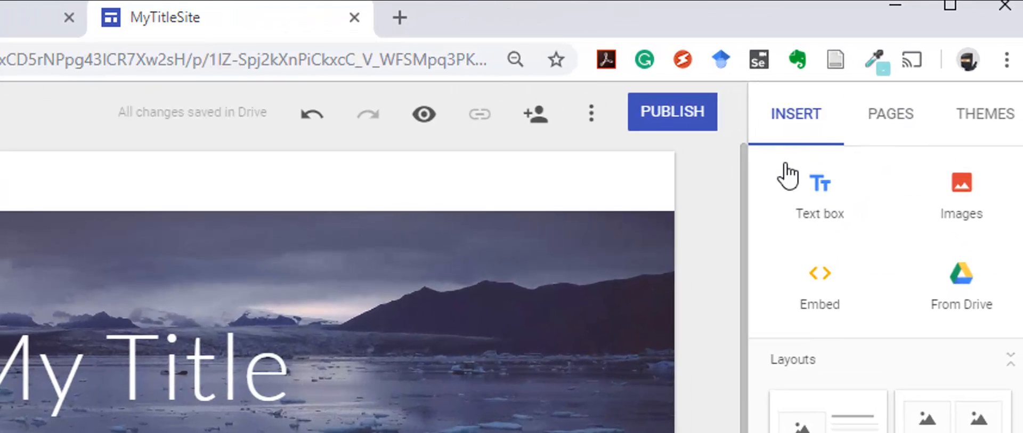
click(798, 292)
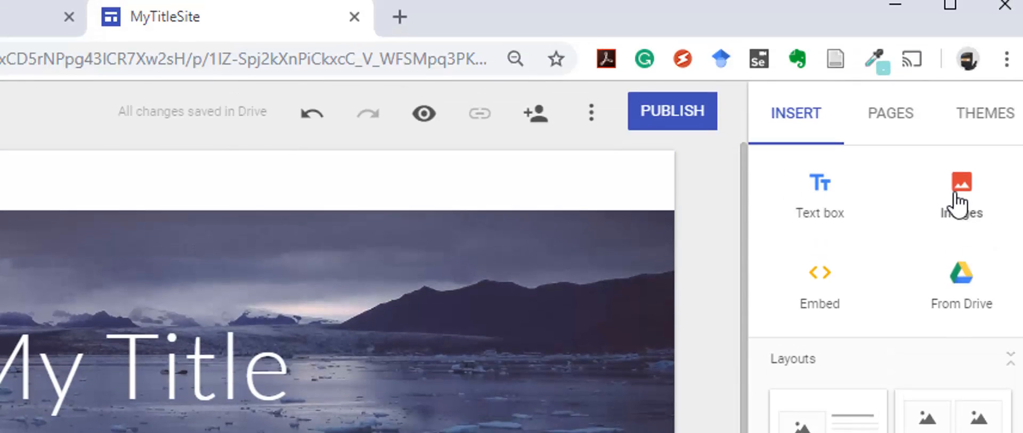
Step: Duplicate the Home page under the name "Lesson A"
click(902, 121)
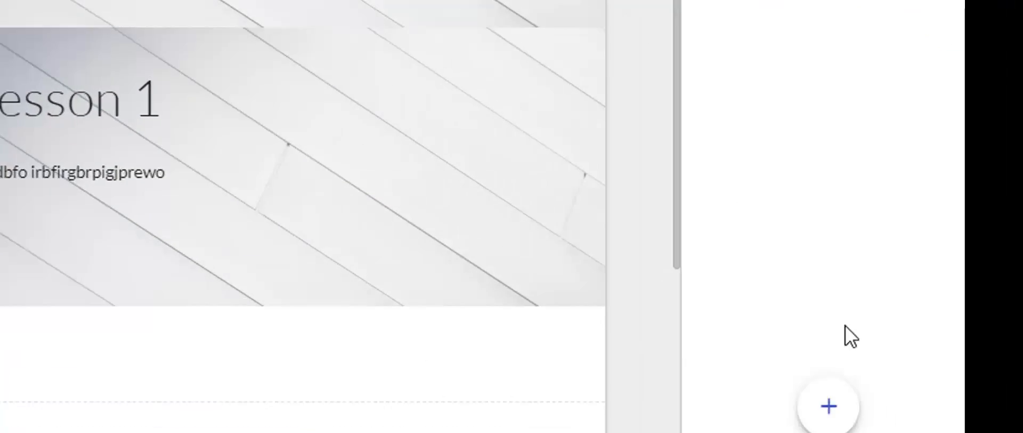
mouse_move(965, 432)
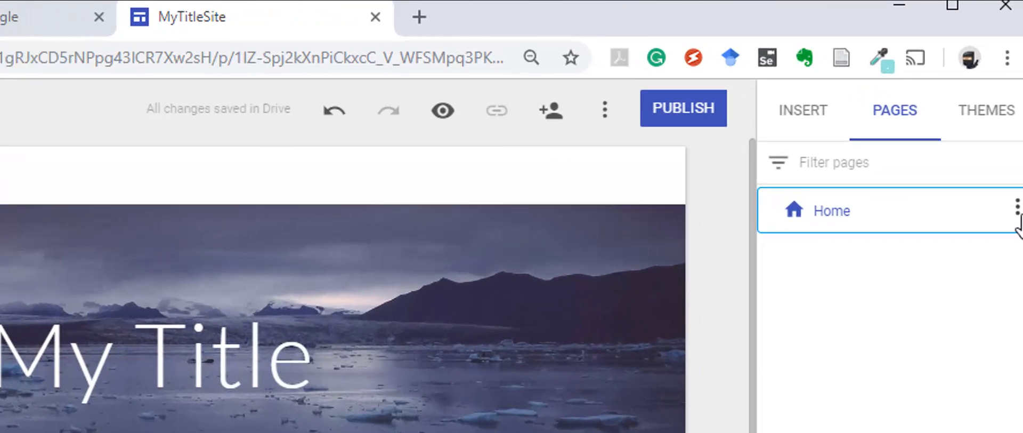
click(1018, 128)
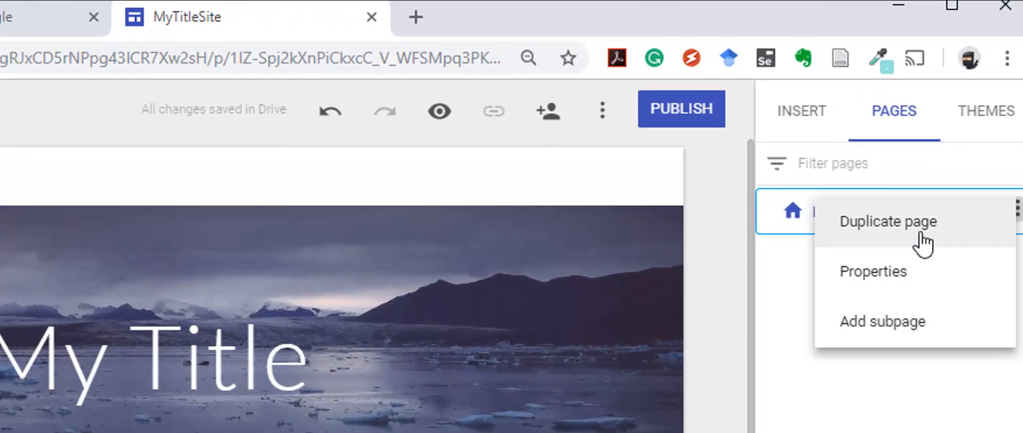
click(884, 221)
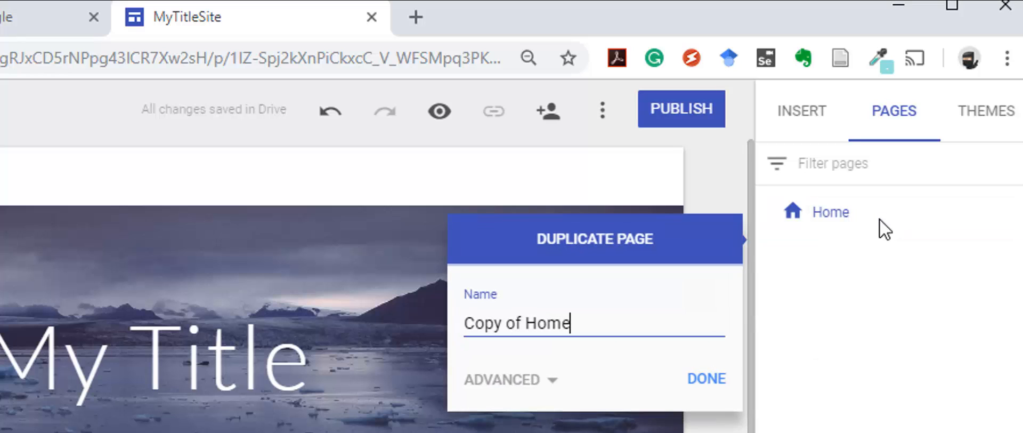
drag(582, 318, 386, 324)
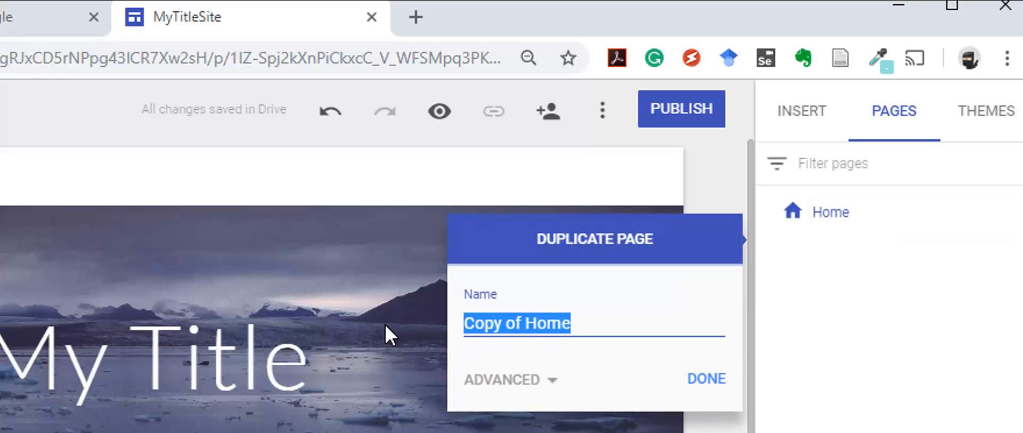
text(Lesson)
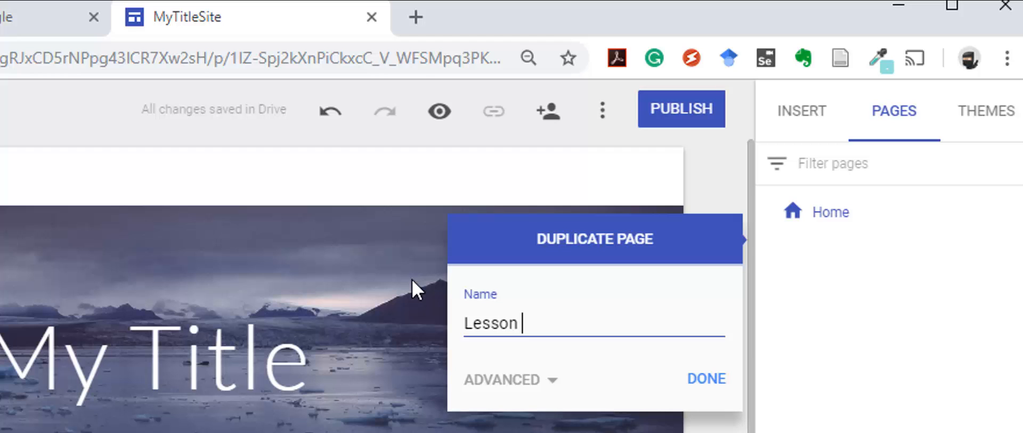
text( A)
click(704, 384)
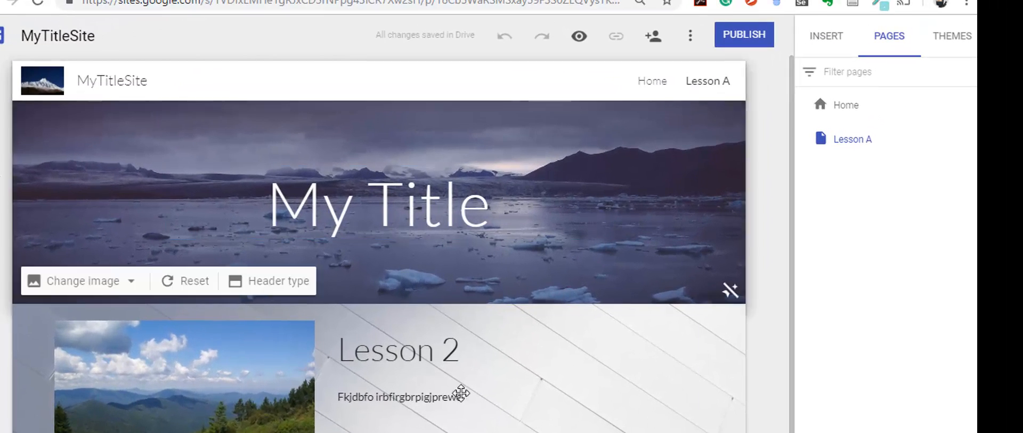
click(969, 138)
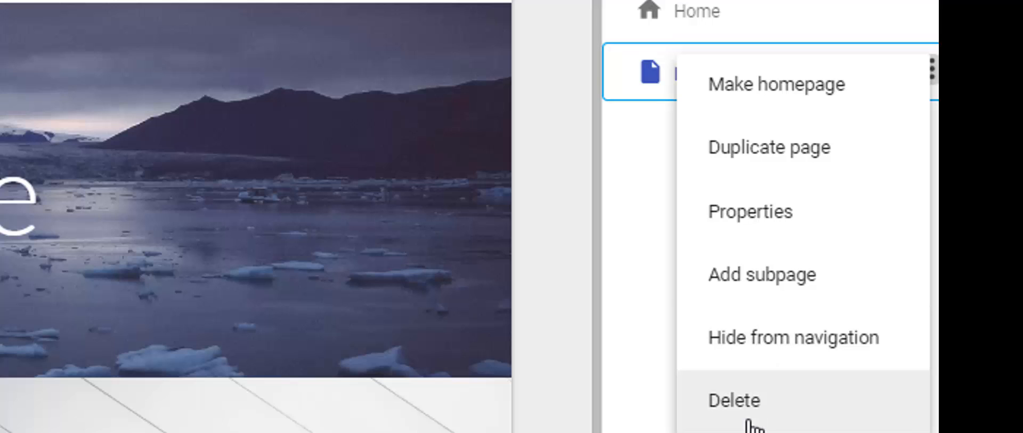
click(782, 428)
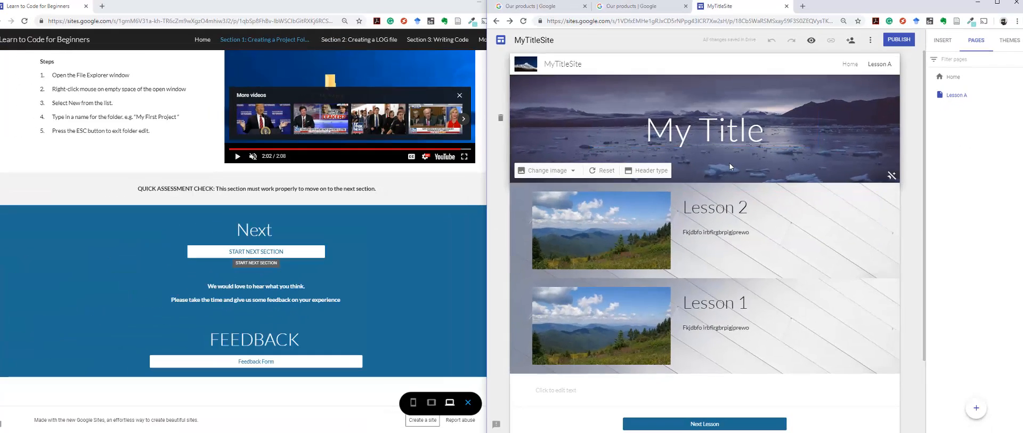
scroll(730, 162, down, 2)
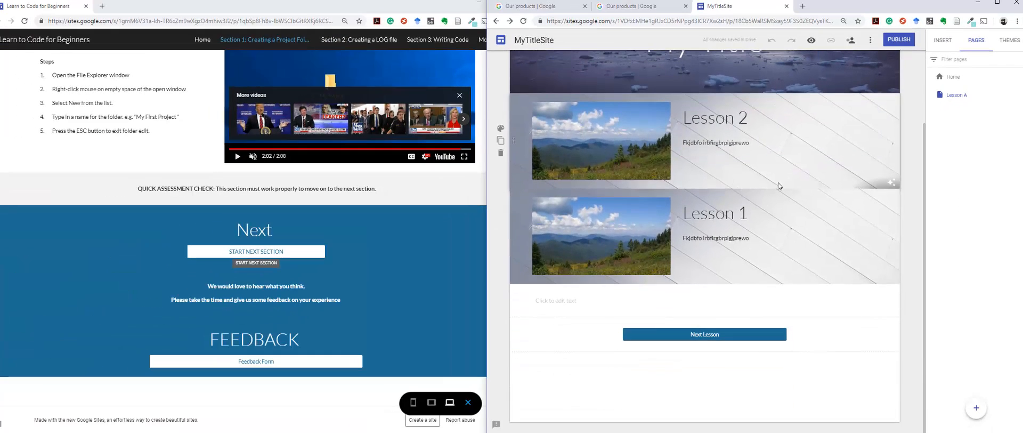
scroll(788, 163, up, 2)
scroll(789, 164, up, 1)
Step: Replace the header title of the duplicated page with "Lesson A"
click(790, 133)
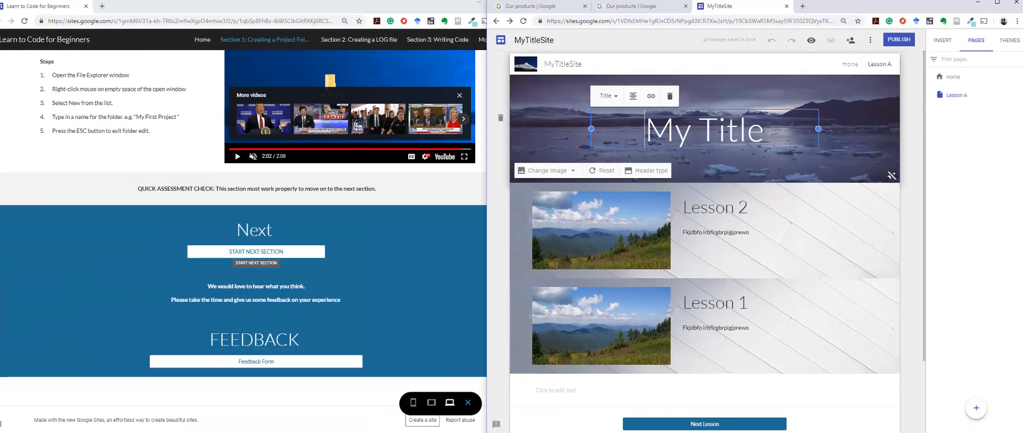
triple_click(790, 133)
text(Le)
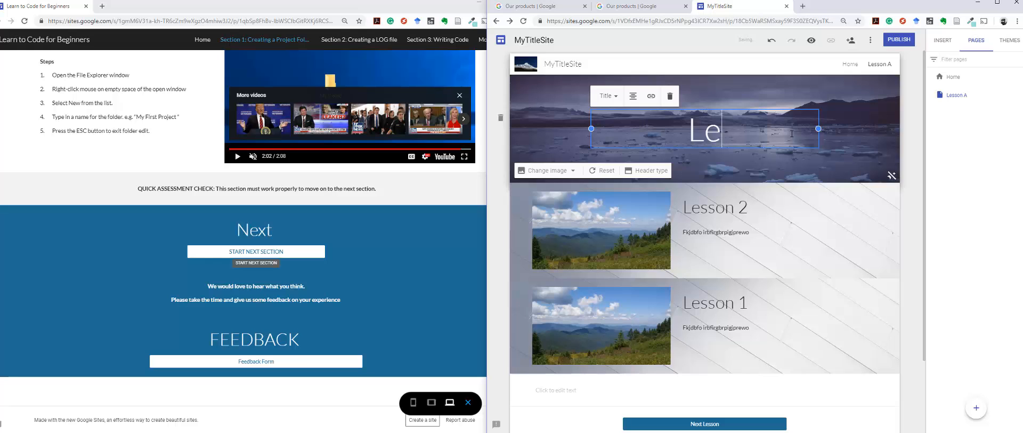
text(sson A)
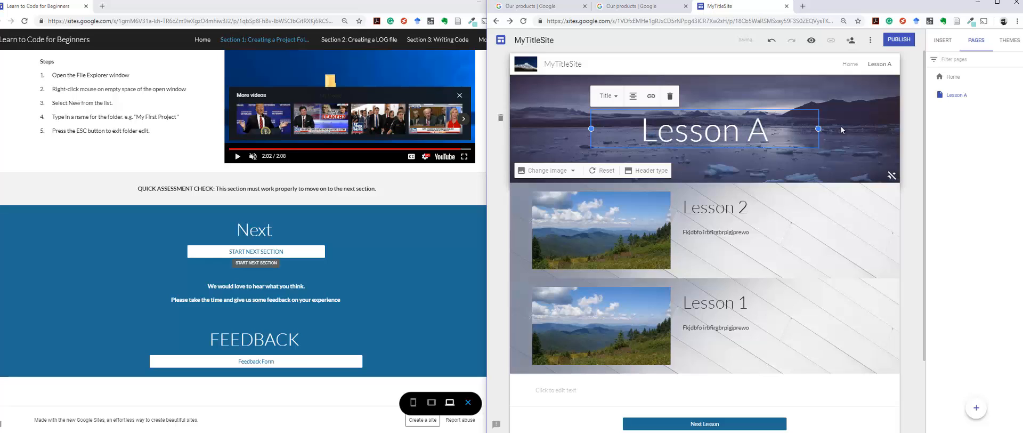
click(842, 130)
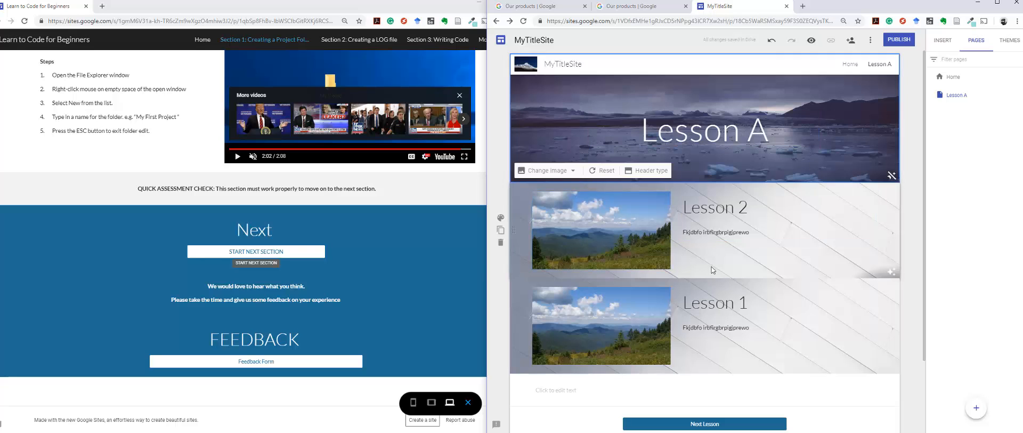
Step: Link the Next Lesson button on the Lesson A page to the site's Home page
scroll(714, 277, down, 2)
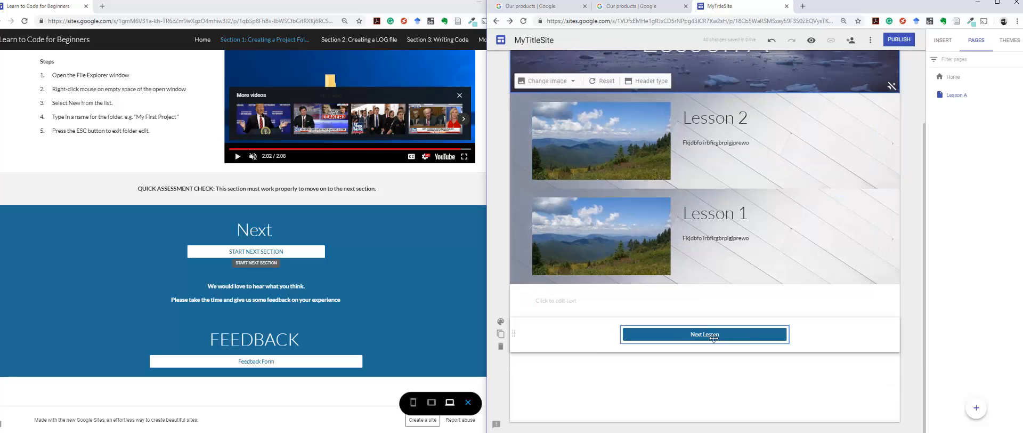
click(714, 334)
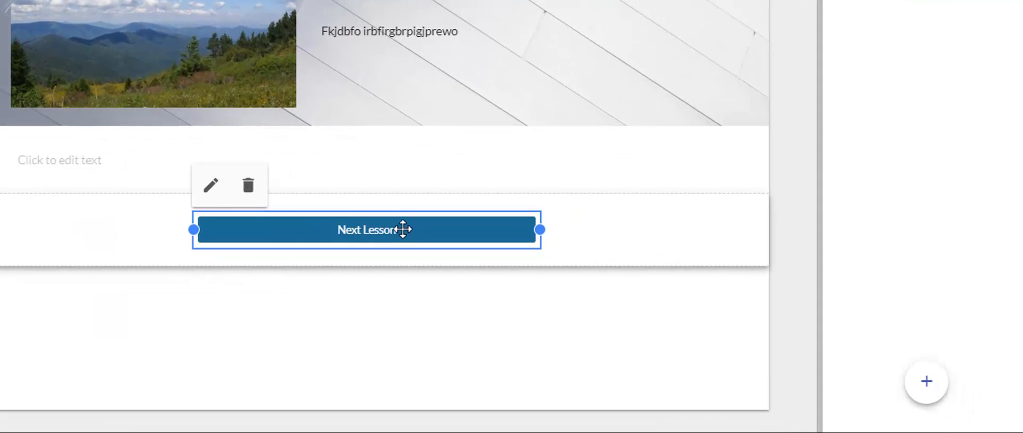
click(210, 186)
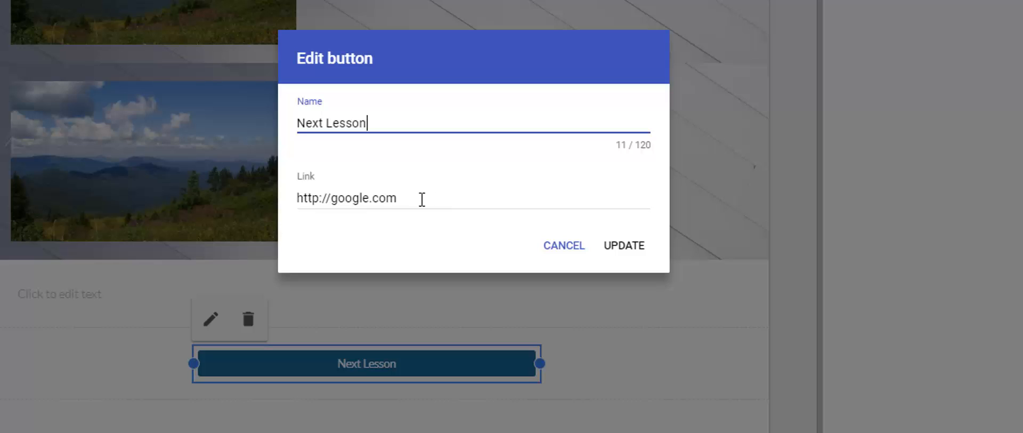
click(415, 200)
drag(426, 198, 252, 205)
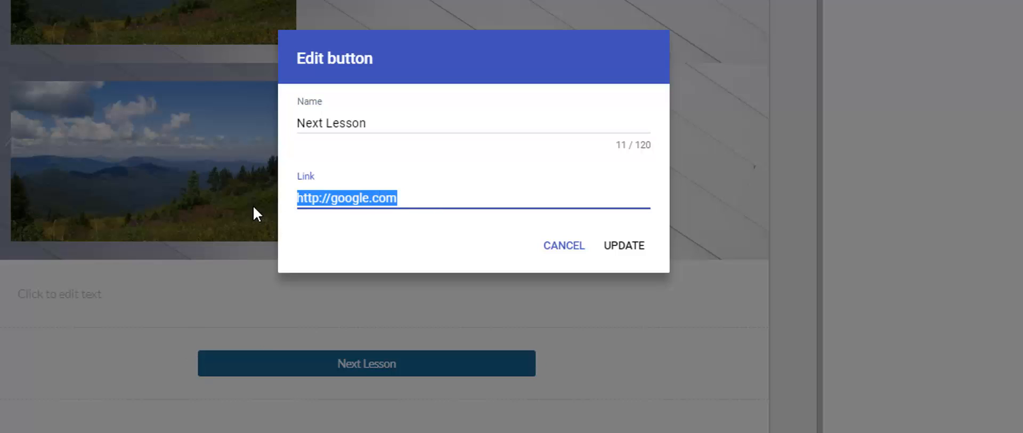
key(BackSpace)
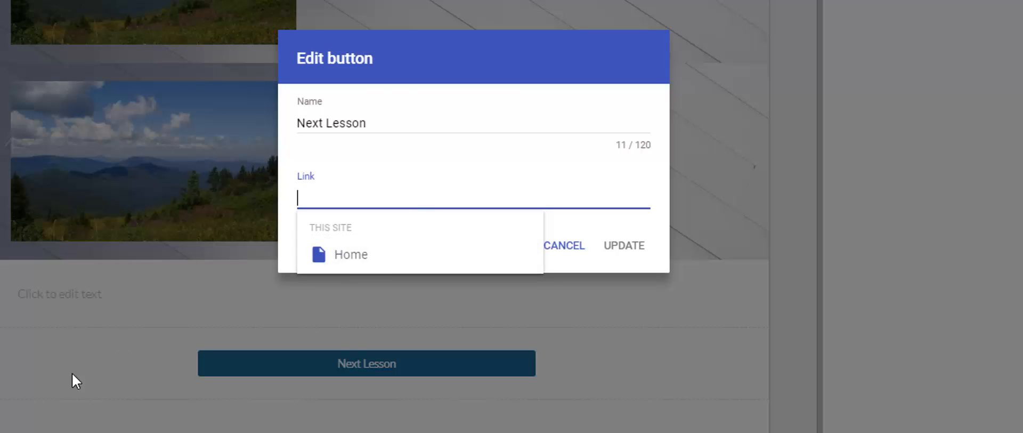
click(372, 267)
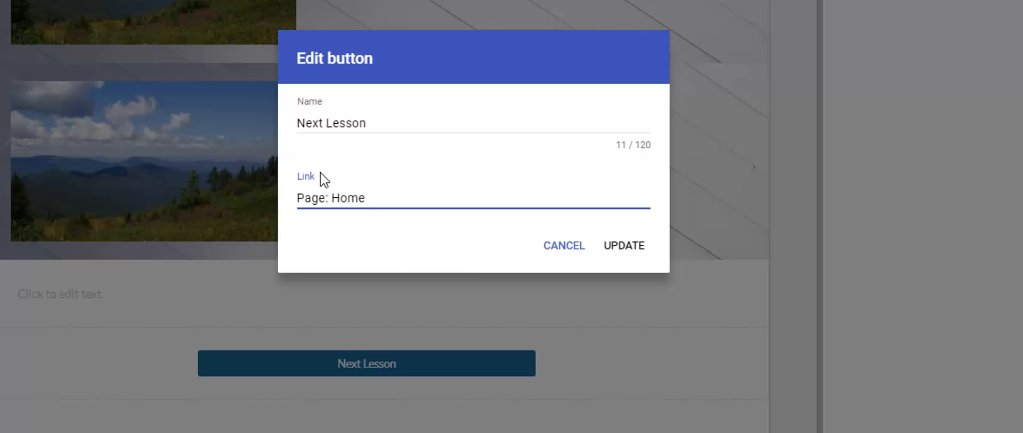
click(623, 246)
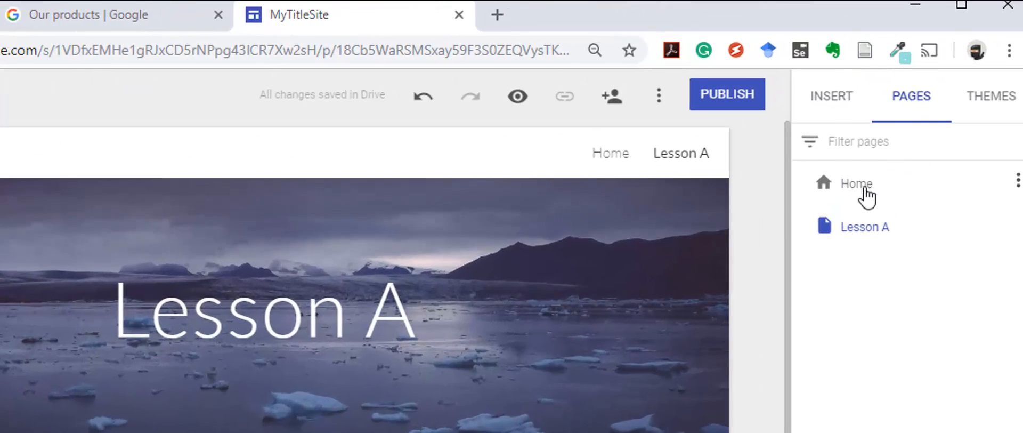
Step: Link the Next Lesson button on the Home page to the site's Lesson A page
click(863, 195)
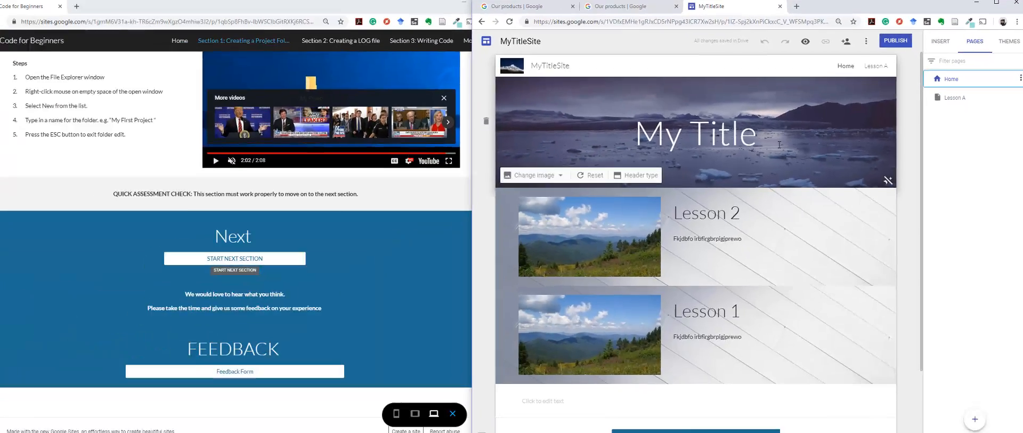
scroll(683, 328, down, 3)
click(684, 328)
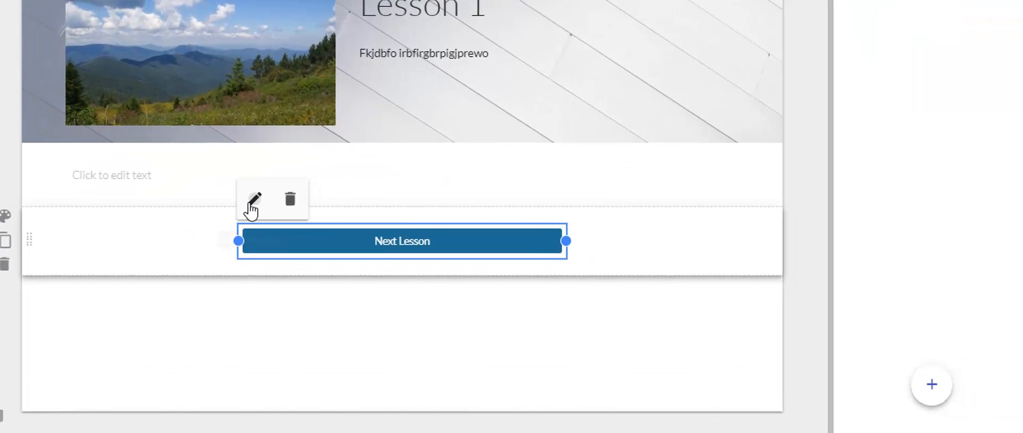
click(251, 205)
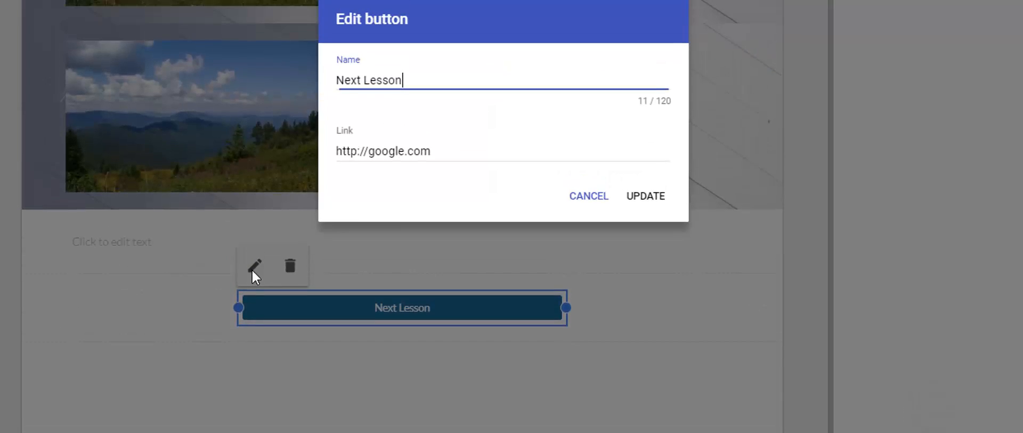
drag(478, 203, 269, 209)
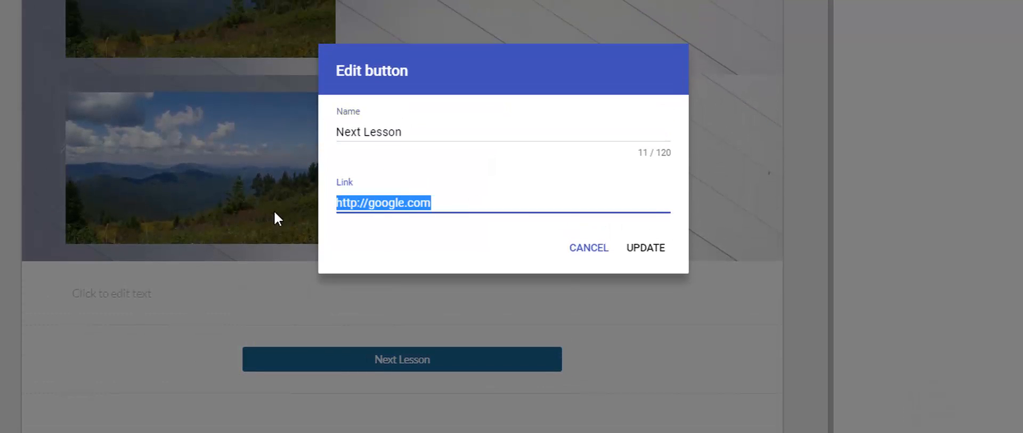
key(BackSpace)
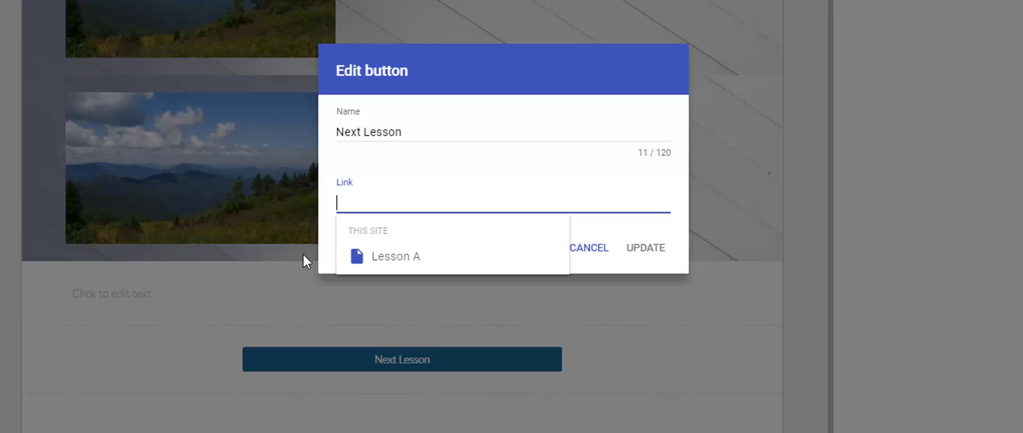
click(397, 261)
click(652, 249)
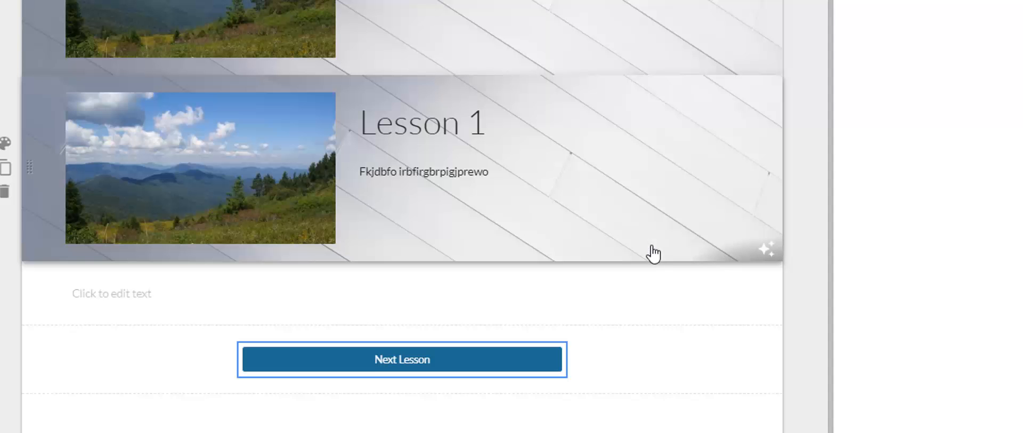
Step: Preview the site, test the Next Lesson button links between the Home and Lesson A pages, and leave the preview
scroll(640, 248, up, 2)
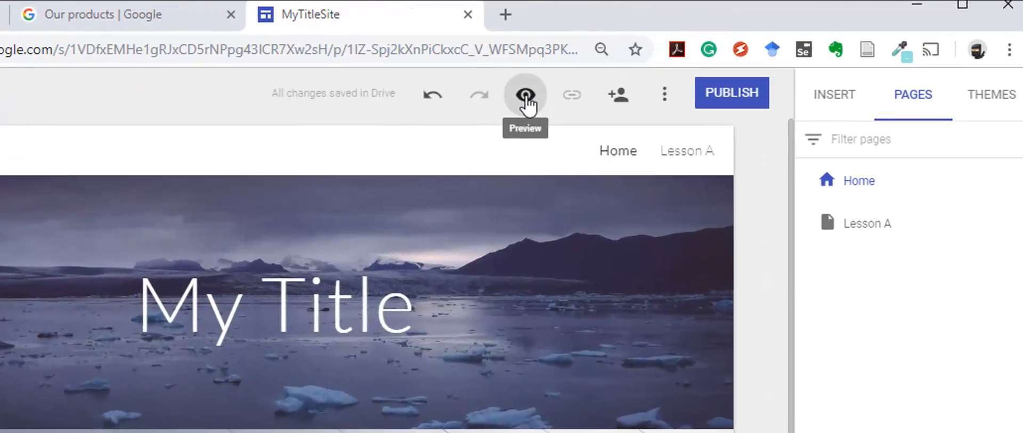
click(794, 43)
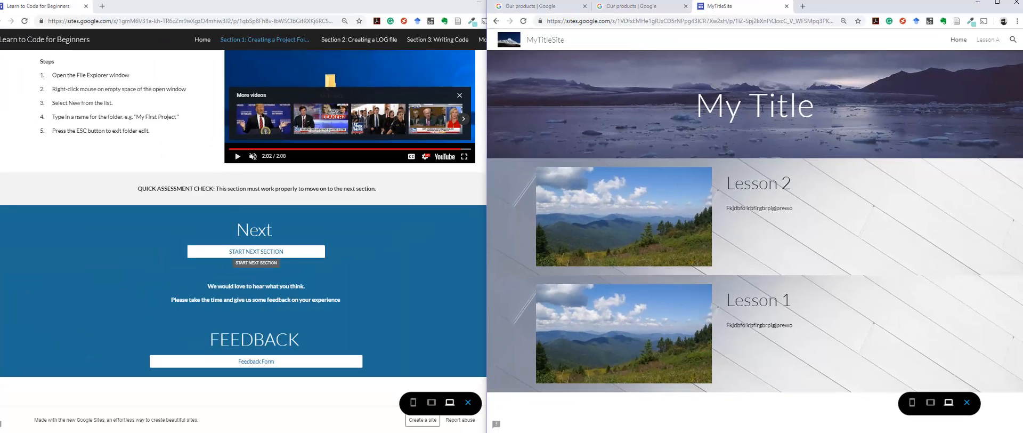
scroll(596, 131, down, 2)
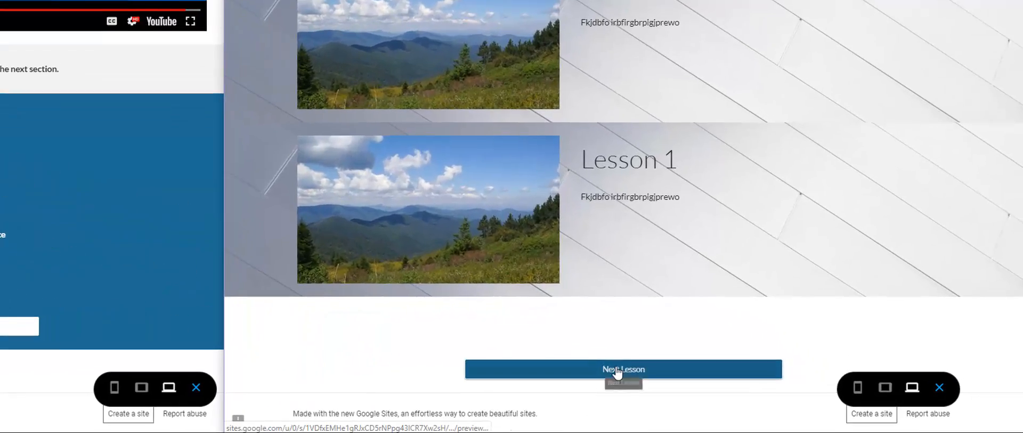
click(753, 391)
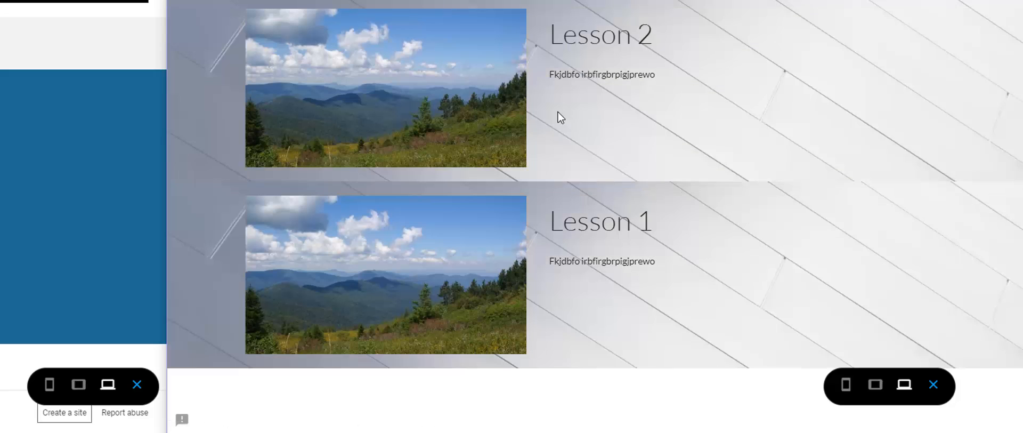
scroll(561, 117, down, 2)
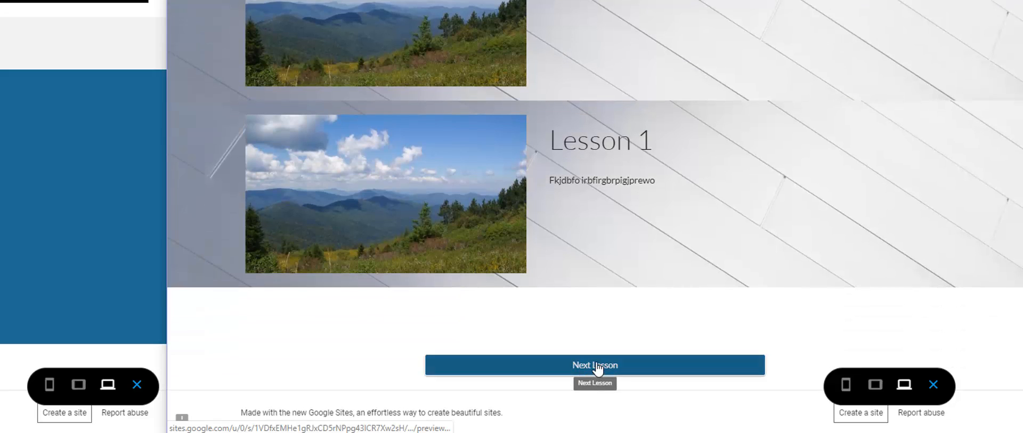
scroll(598, 367, up, 2)
scroll(609, 332, down, 2)
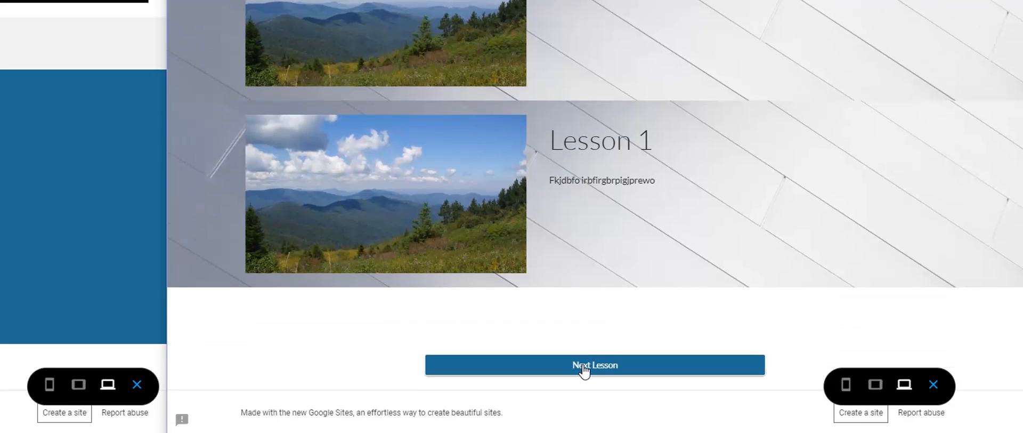
click(933, 384)
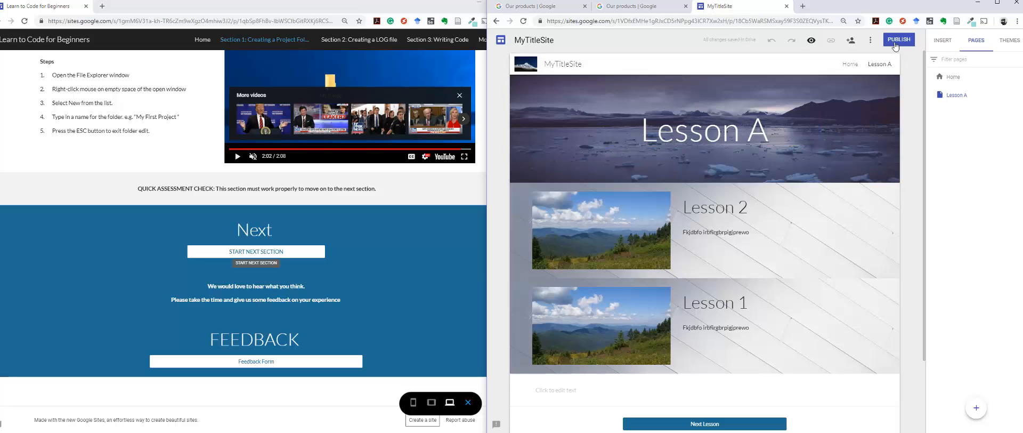
Step: Rename the Next Lesson button on the Lesson A page to "Home"
scroll(772, 281, down, 2)
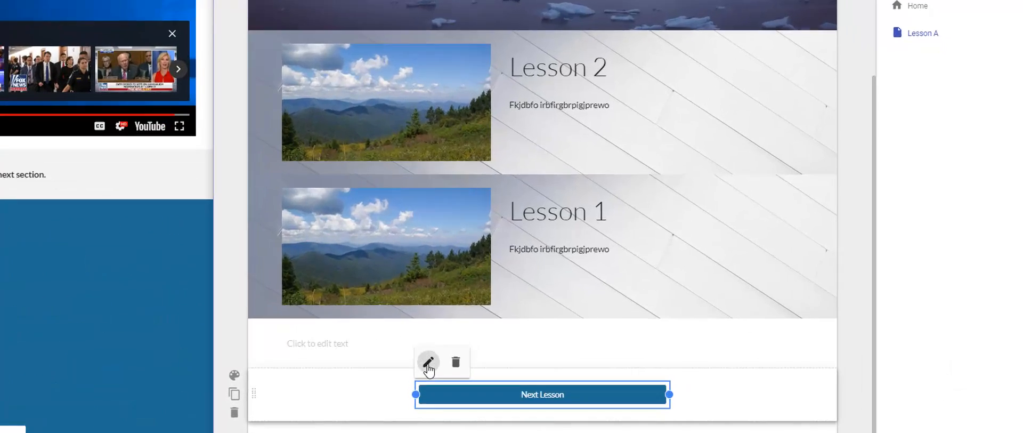
click(629, 313)
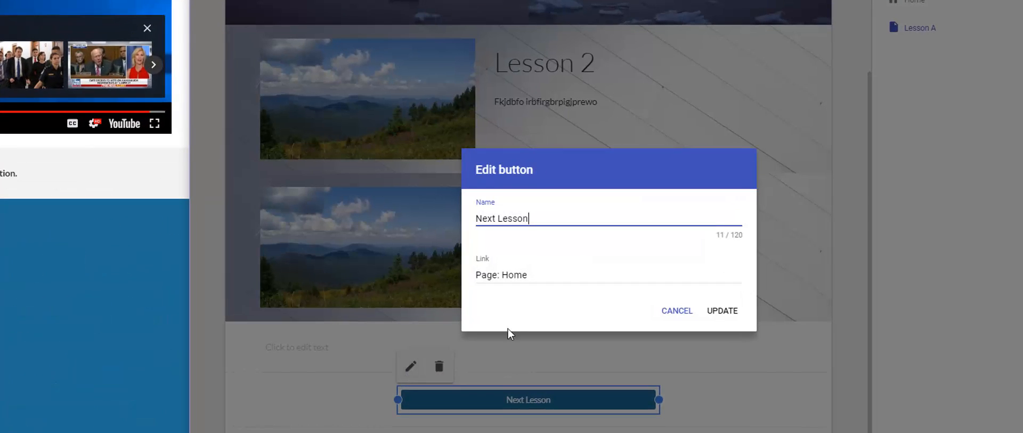
drag(544, 215, 438, 218)
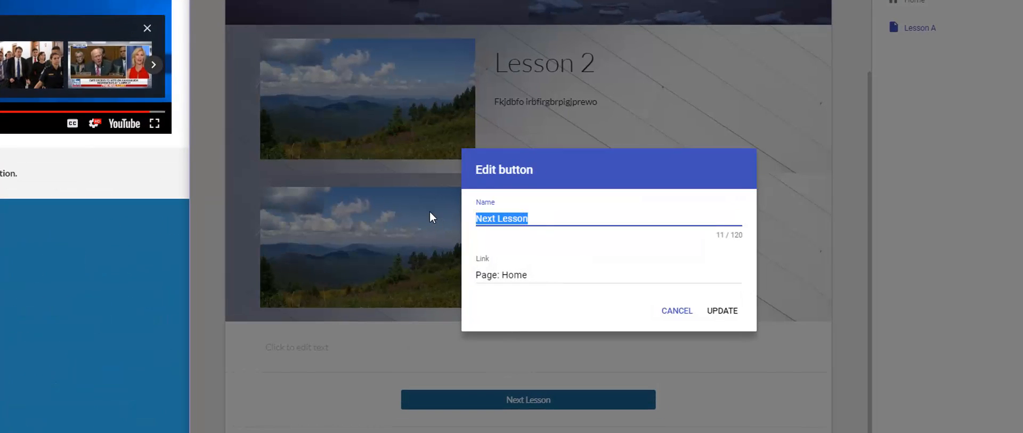
text(Home)
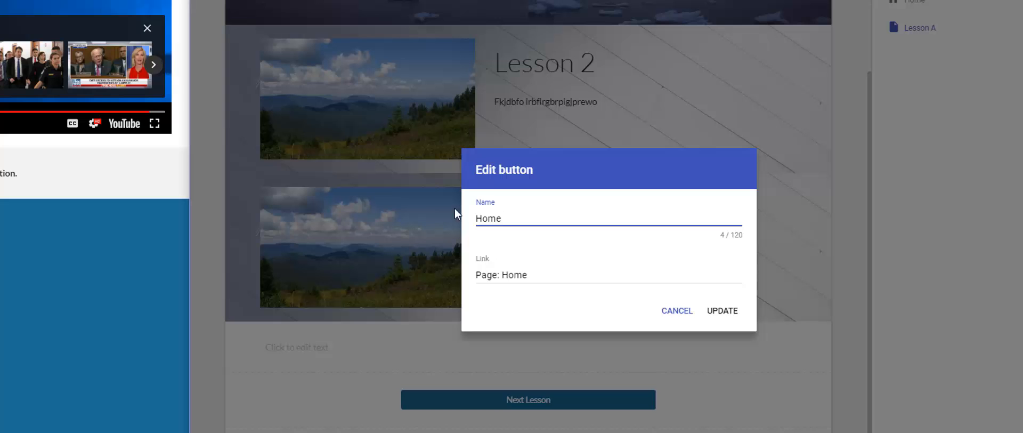
click(724, 313)
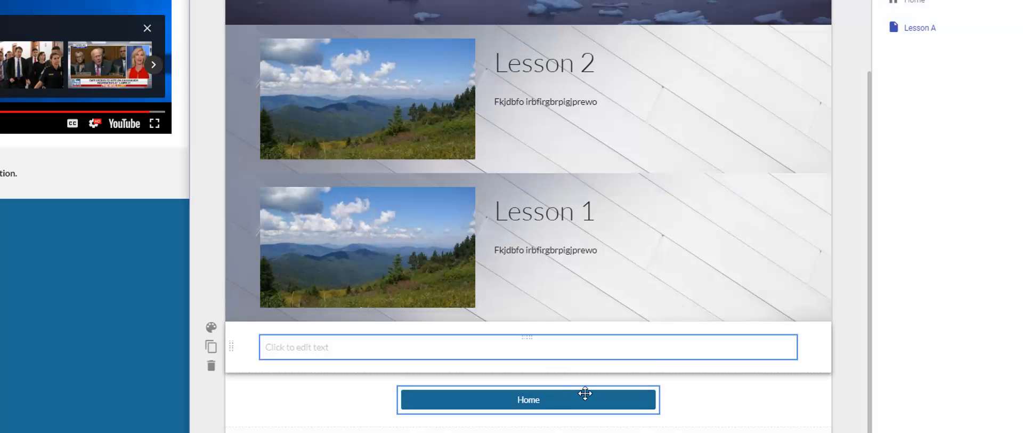
scroll(618, 410, up, 3)
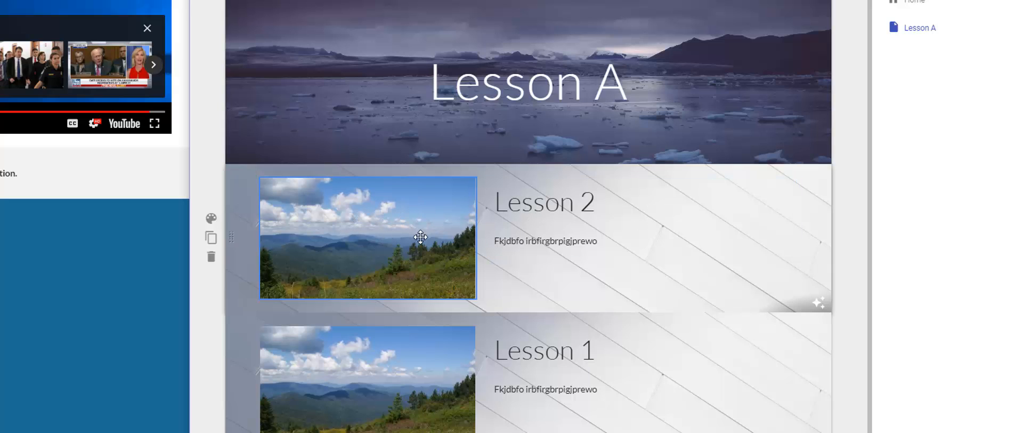
click(356, 222)
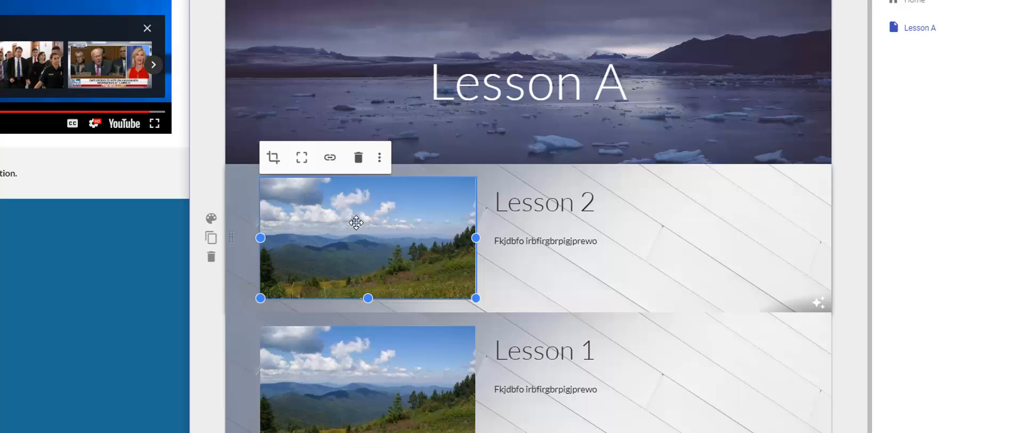
click(331, 159)
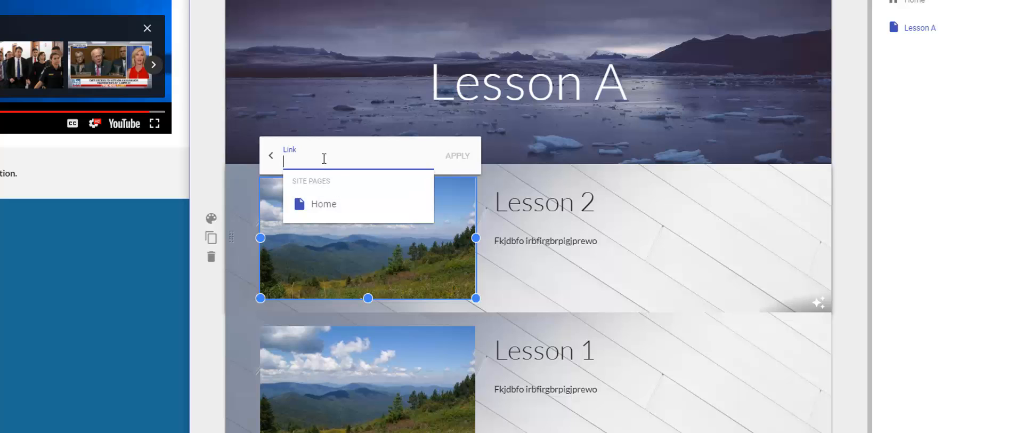
text(www.google.com)
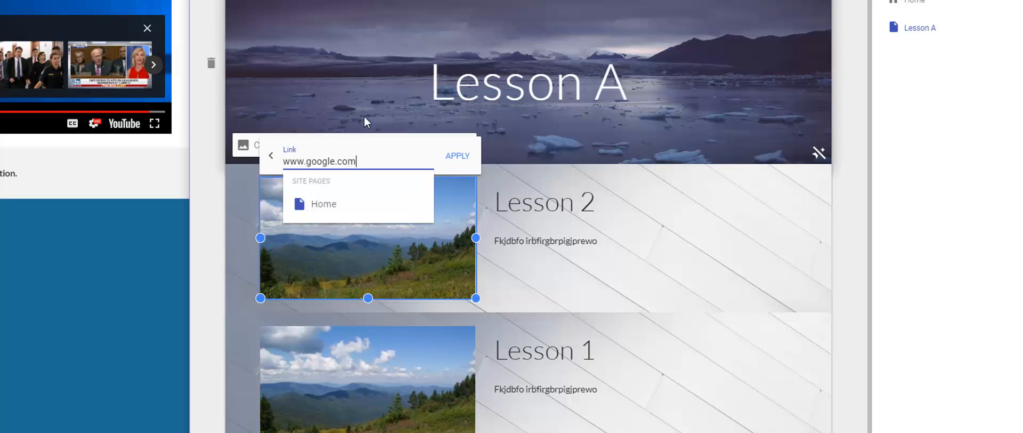
click(457, 156)
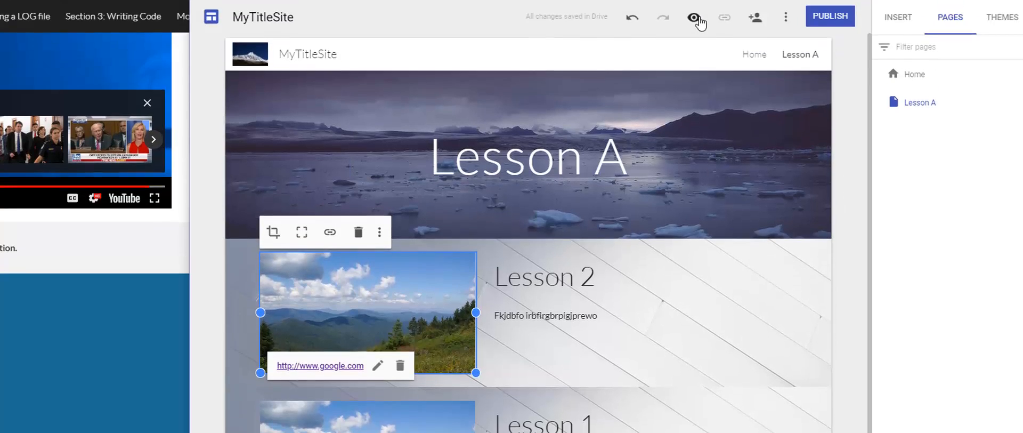
Step: Test the Lesson 2 image's link in the site preview, close the opened page and leave the preview
click(694, 63)
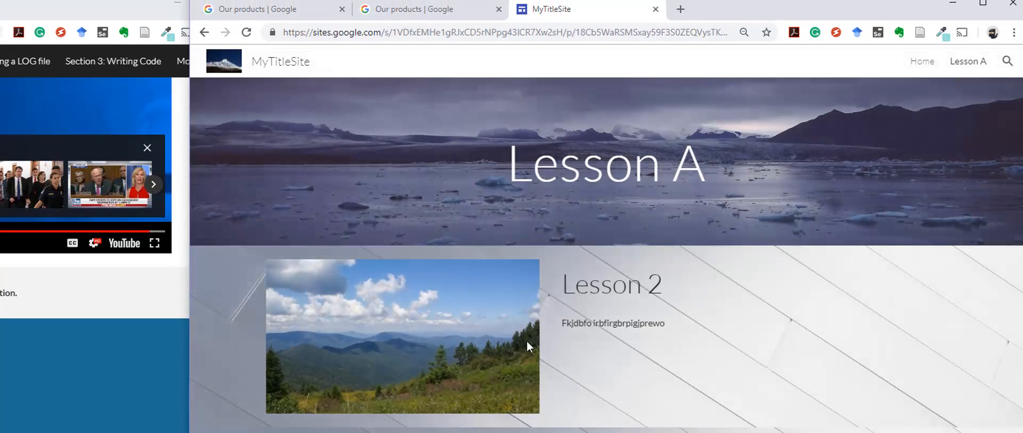
click(349, 353)
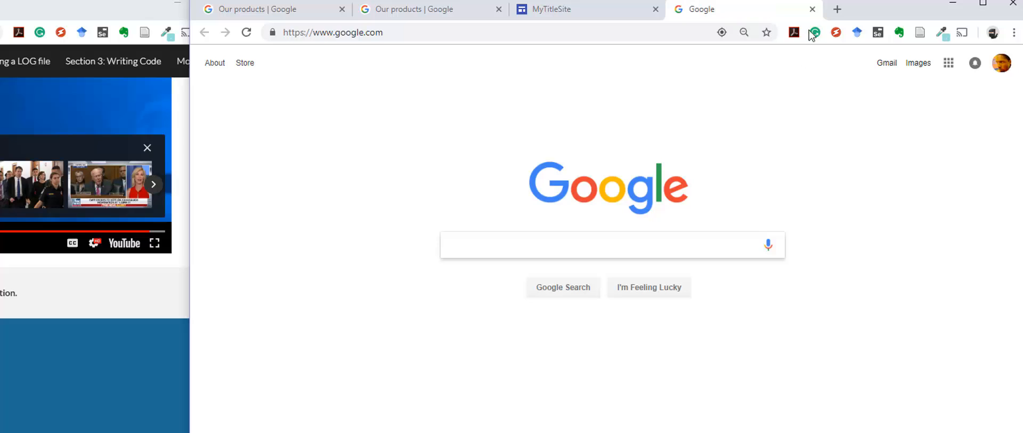
click(812, 9)
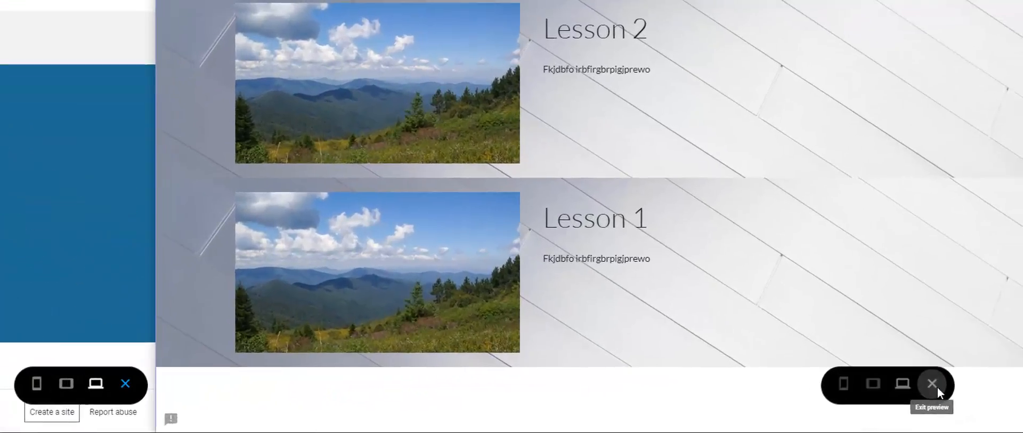
click(966, 402)
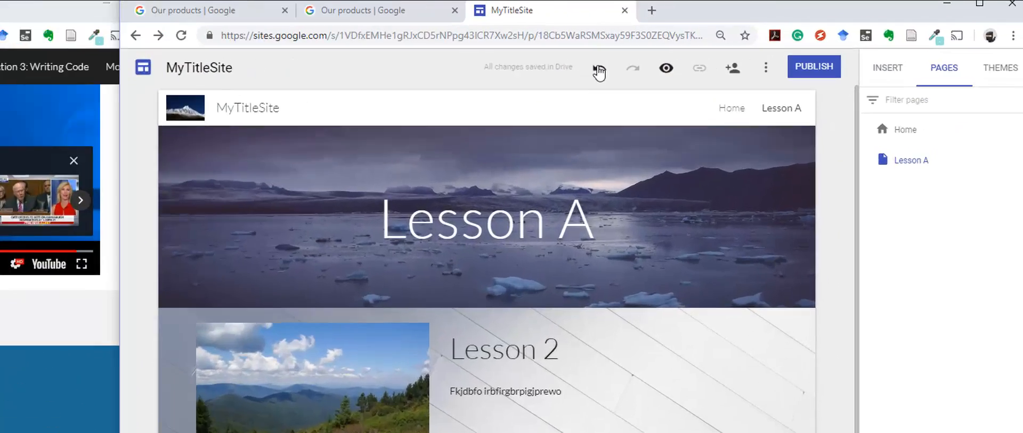